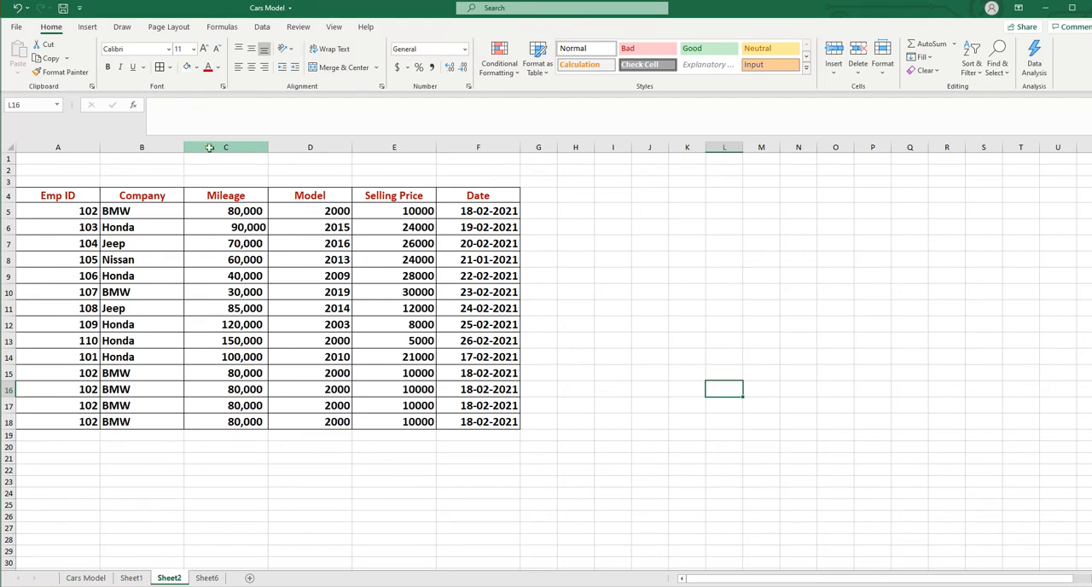
# Hide column C, which holds the Mileage data, on Sheet2
pyautogui.click(210, 148)
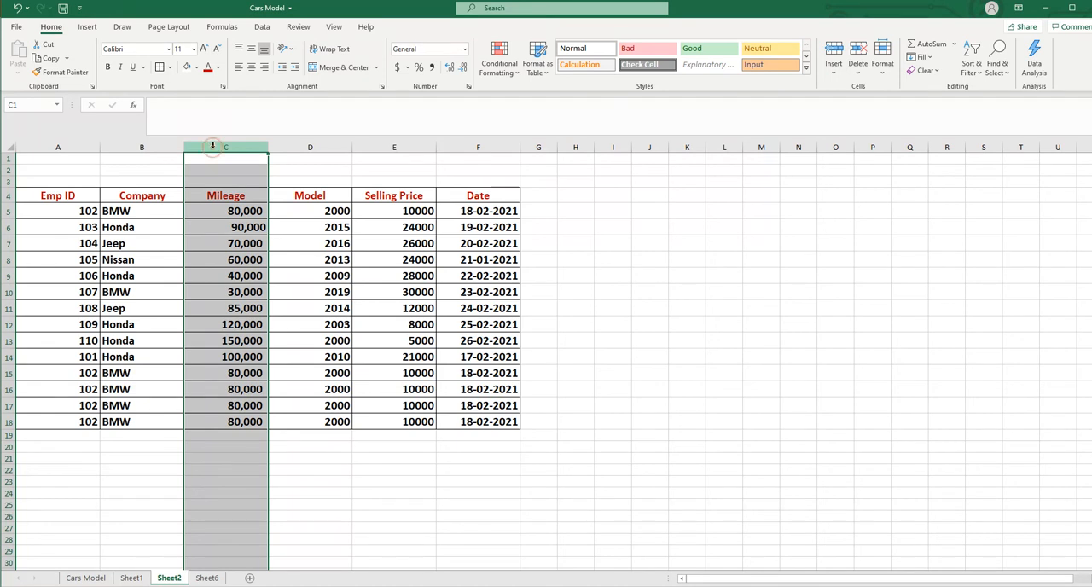
pyautogui.rightClick(214, 151)
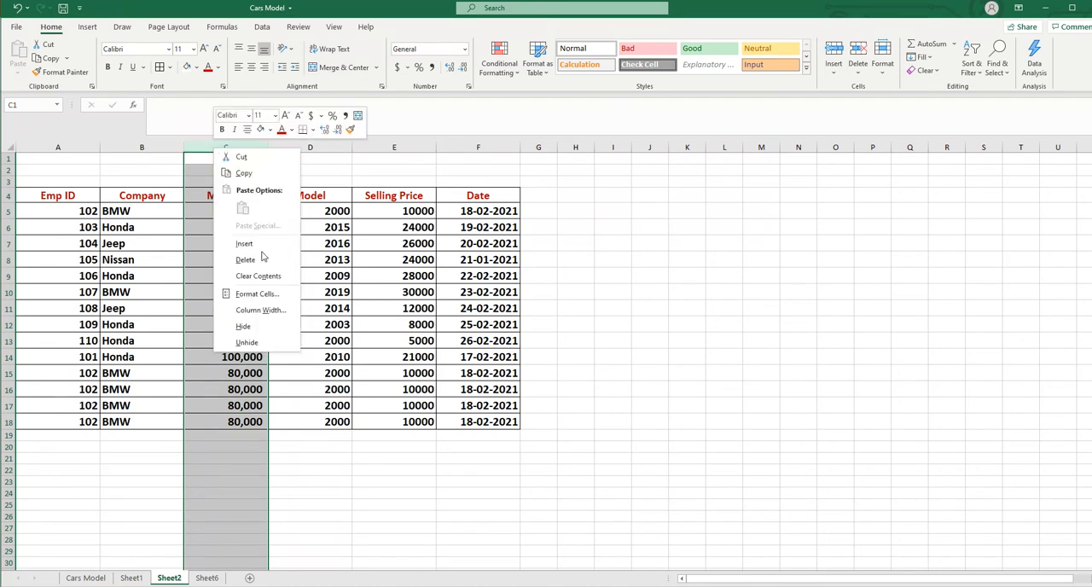
pyautogui.click(246, 327)
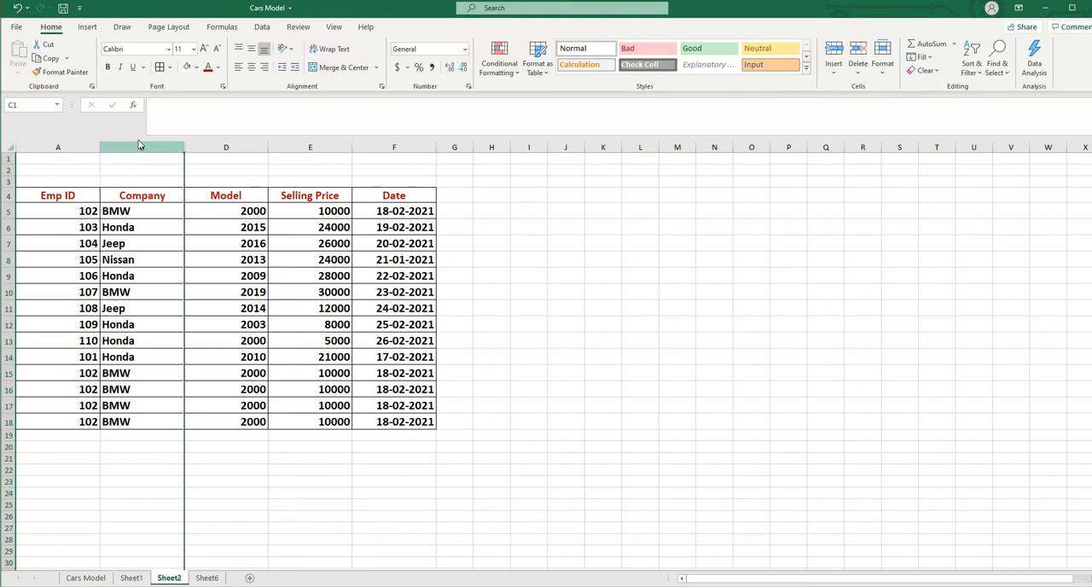
# Hide column D, which holds the Model data, using the Hide Columns command
pyautogui.rightClick(220, 147)
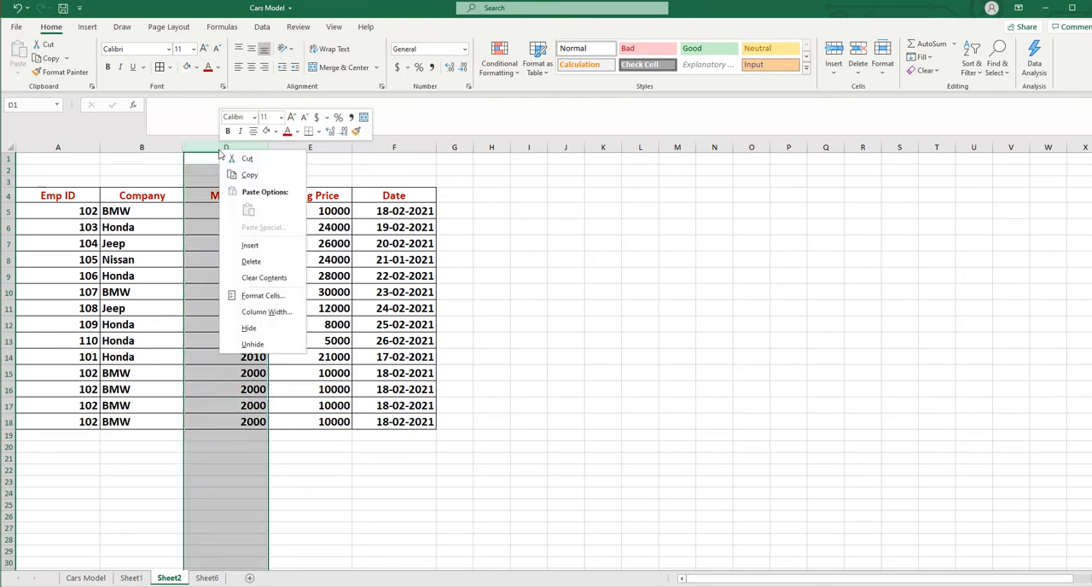
pyautogui.click(883, 69)
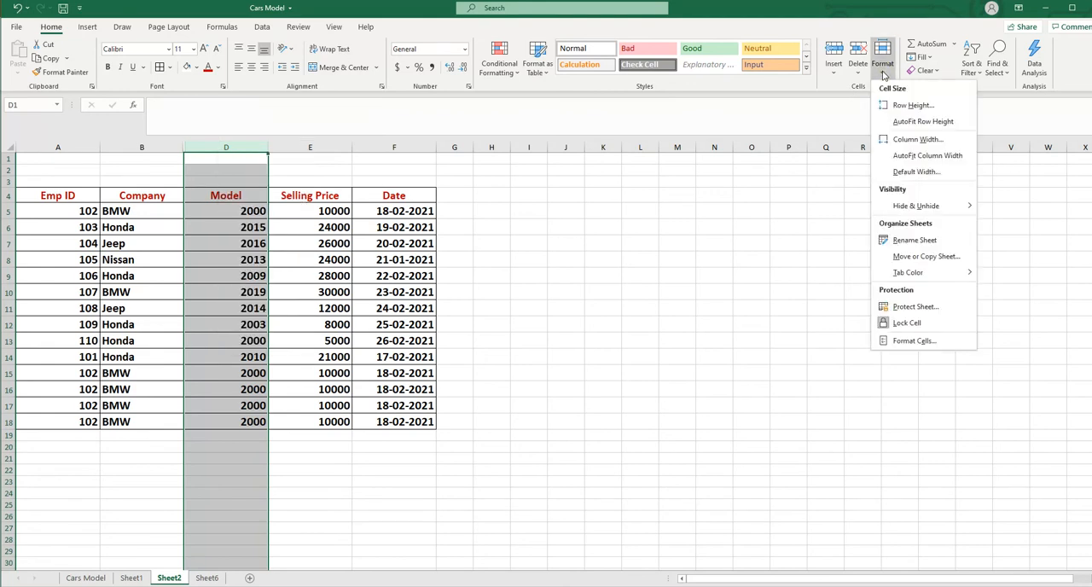
pyautogui.moveTo(892, 205)
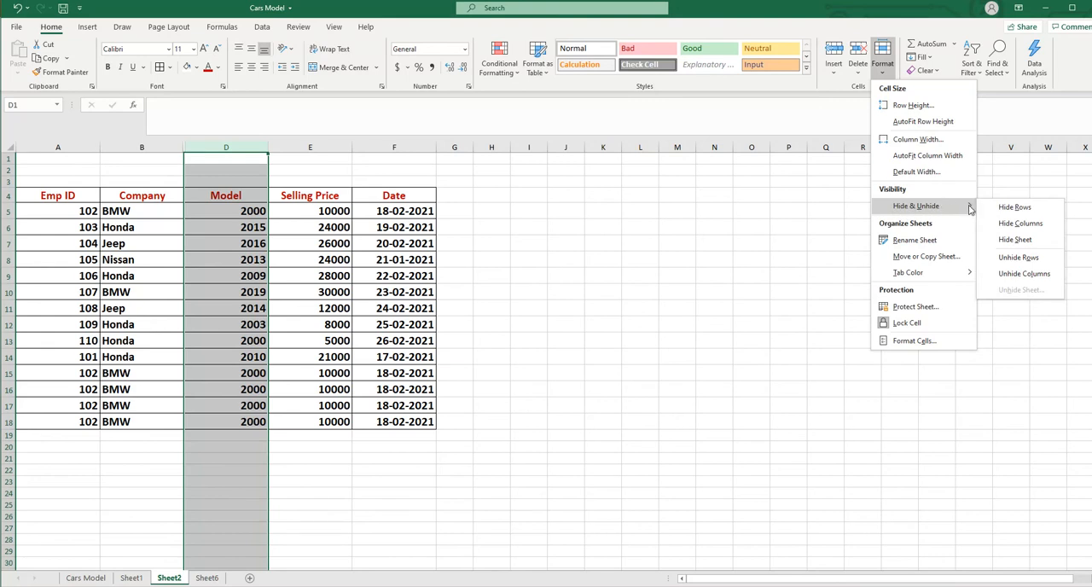
pyautogui.click(1017, 225)
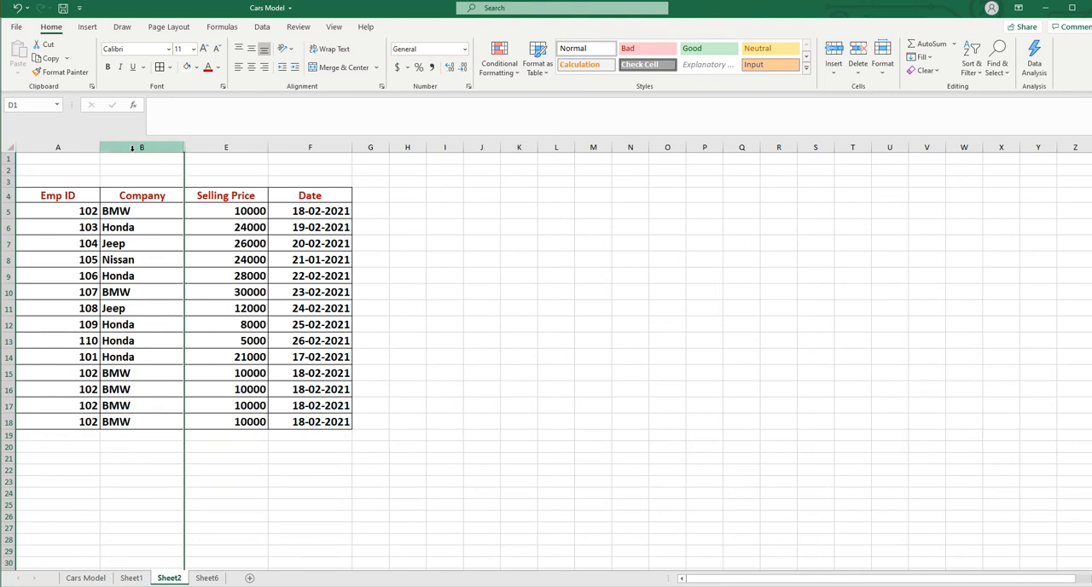
# Unhide the hidden Mileage and Model columns between columns B and E
pyautogui.moveTo(128, 147); pyautogui.dragTo(218, 160)
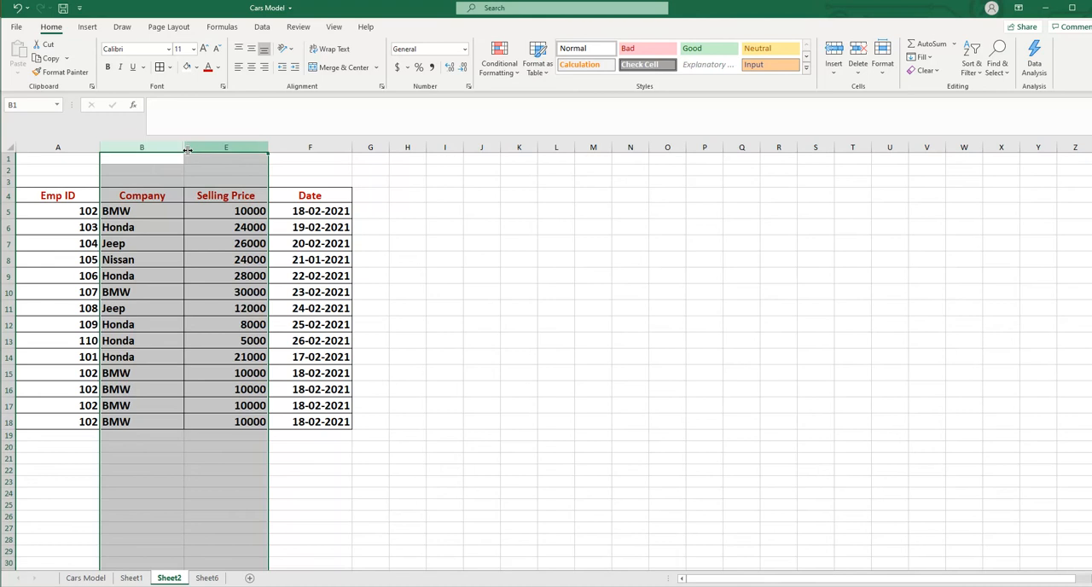
pyautogui.rightClick(182, 148)
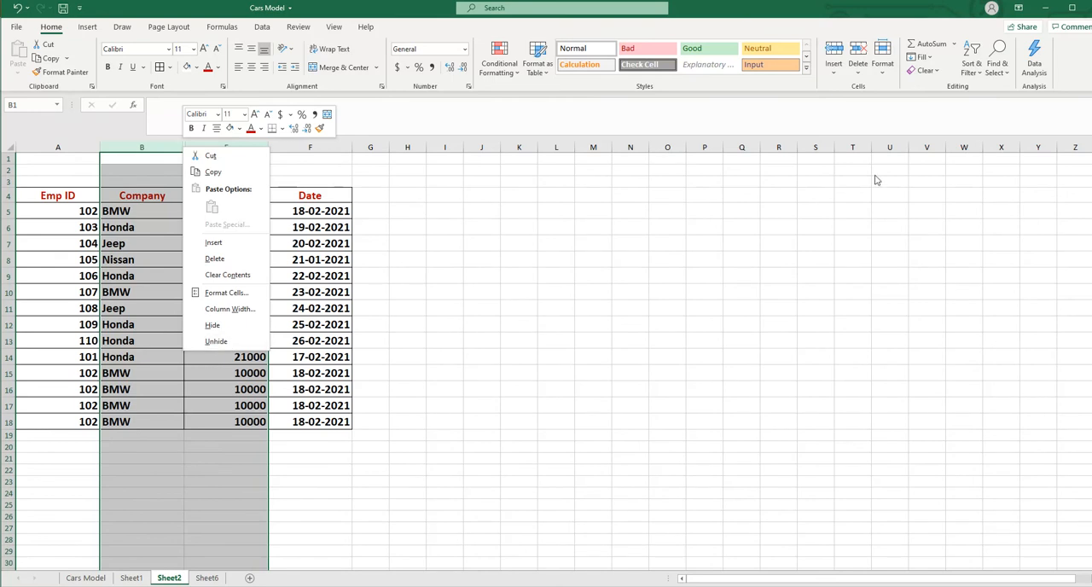
pyautogui.click(846, 194)
pyautogui.click(882, 68)
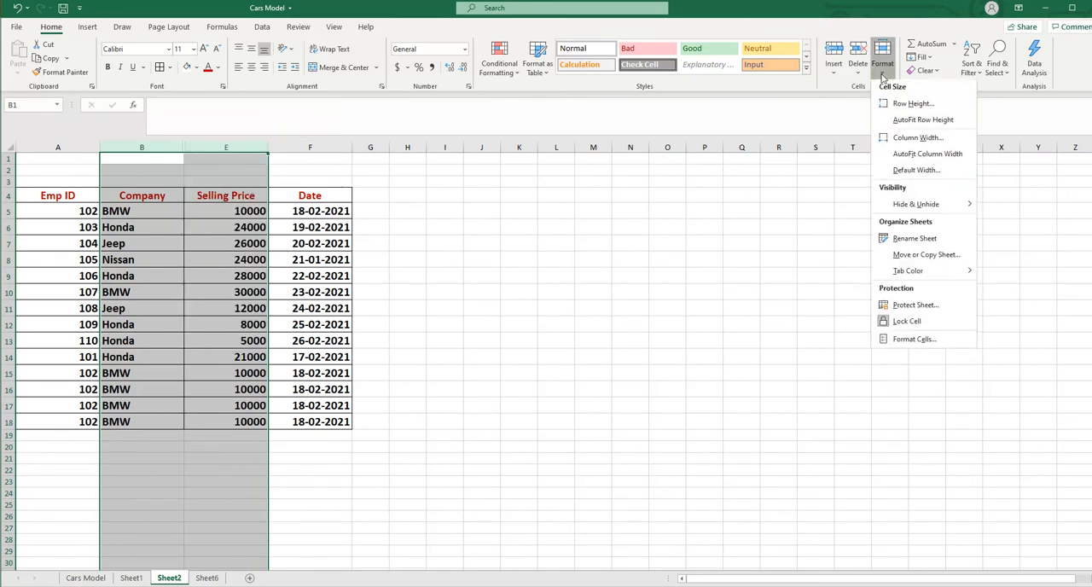
pyautogui.moveTo(926, 211)
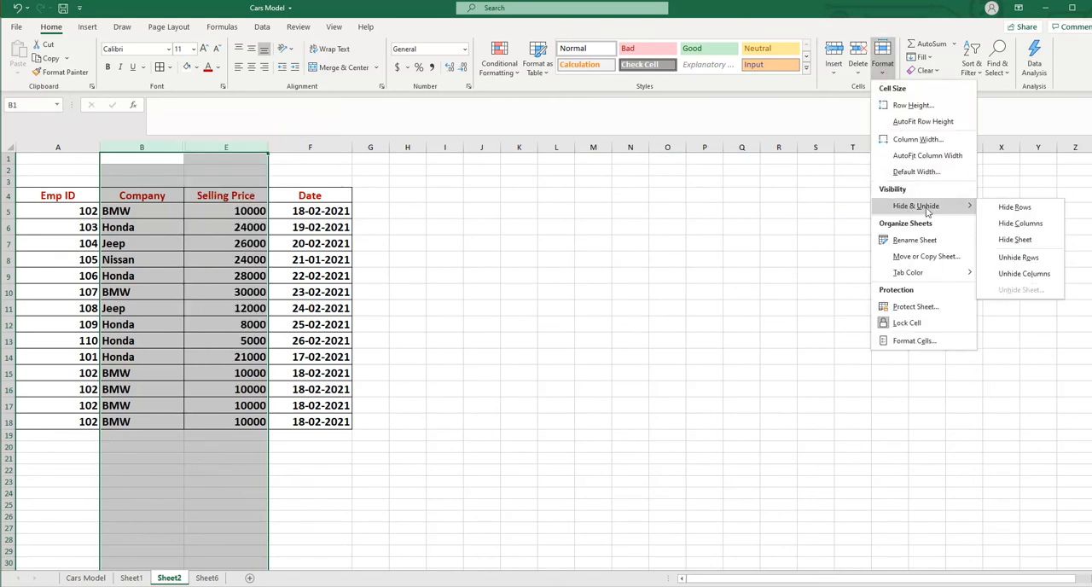
pyautogui.click(1034, 274)
pyautogui.click(906, 322)
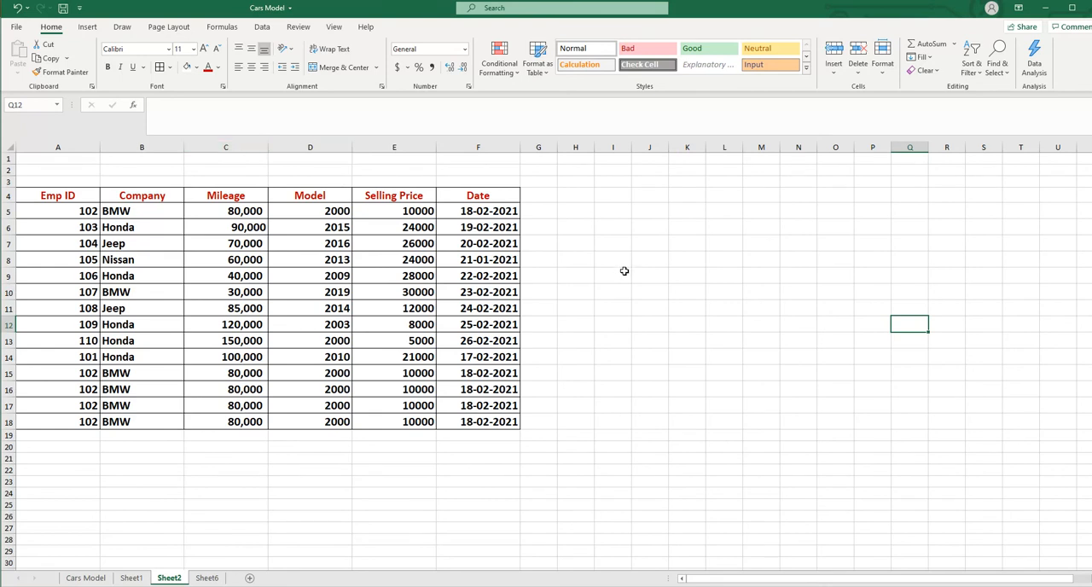
# Hide the non-adjacent columns B, D and F (Company, Model and Date) together
pyautogui.click(56, 147)
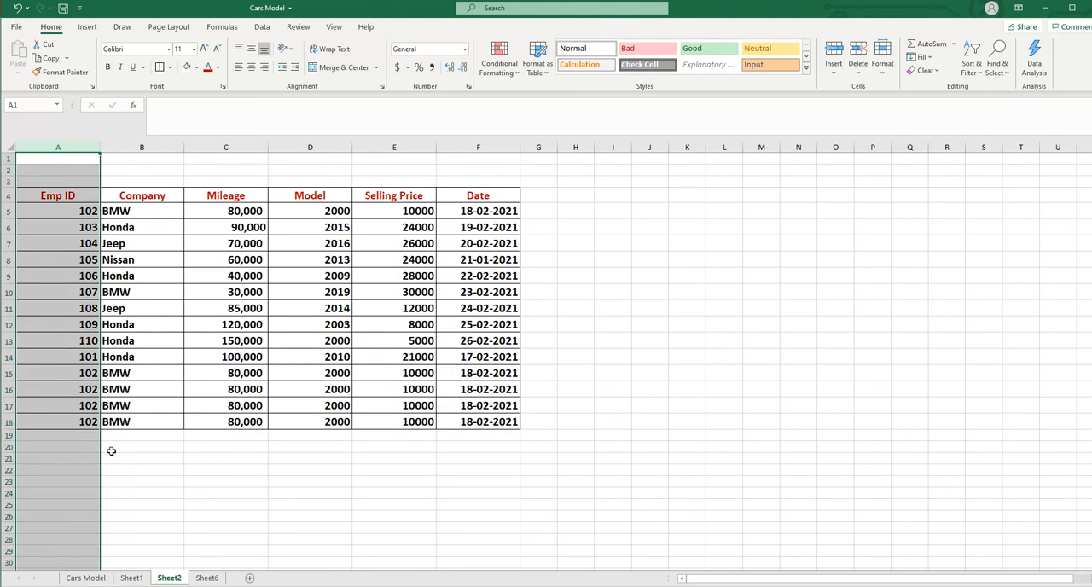
pyautogui.click(128, 146)
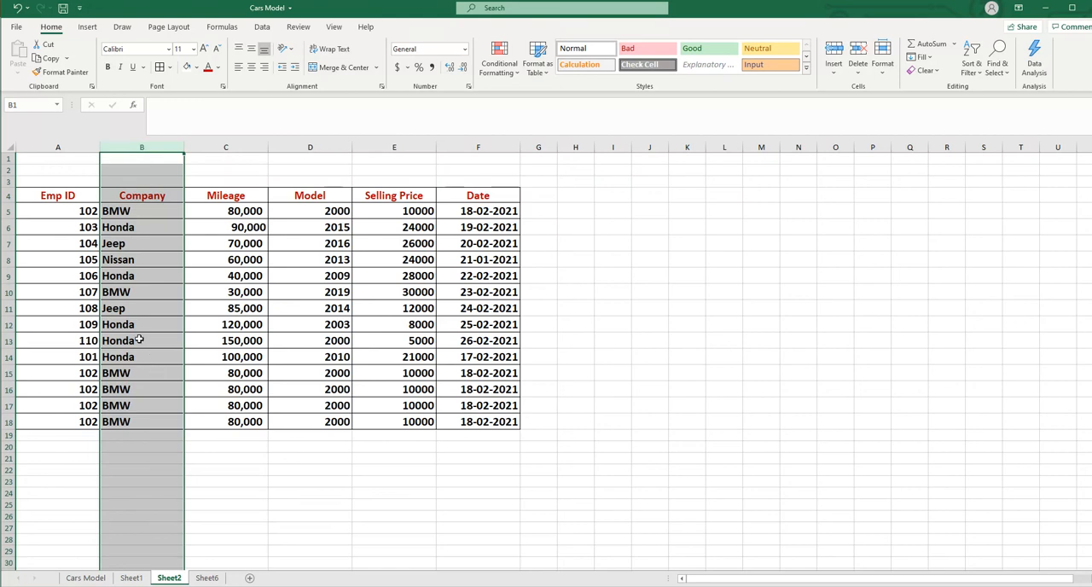
pyautogui.keyDown('ctrl'); pyautogui.click(289, 147); pyautogui.keyUp('ctrl')
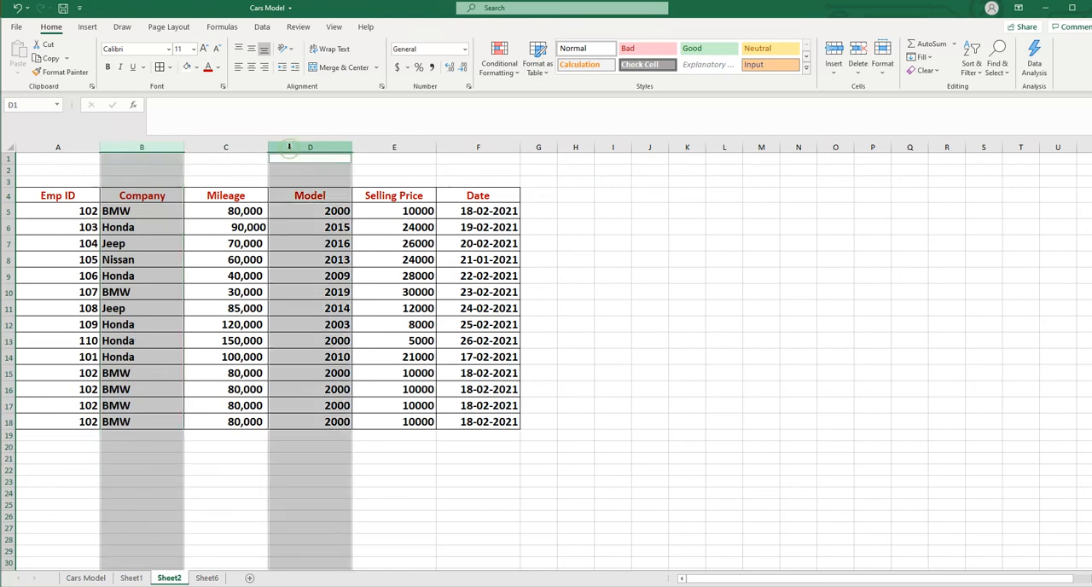
pyautogui.keyDown('ctrl'); pyautogui.click(486, 145); pyautogui.keyUp('ctrl')
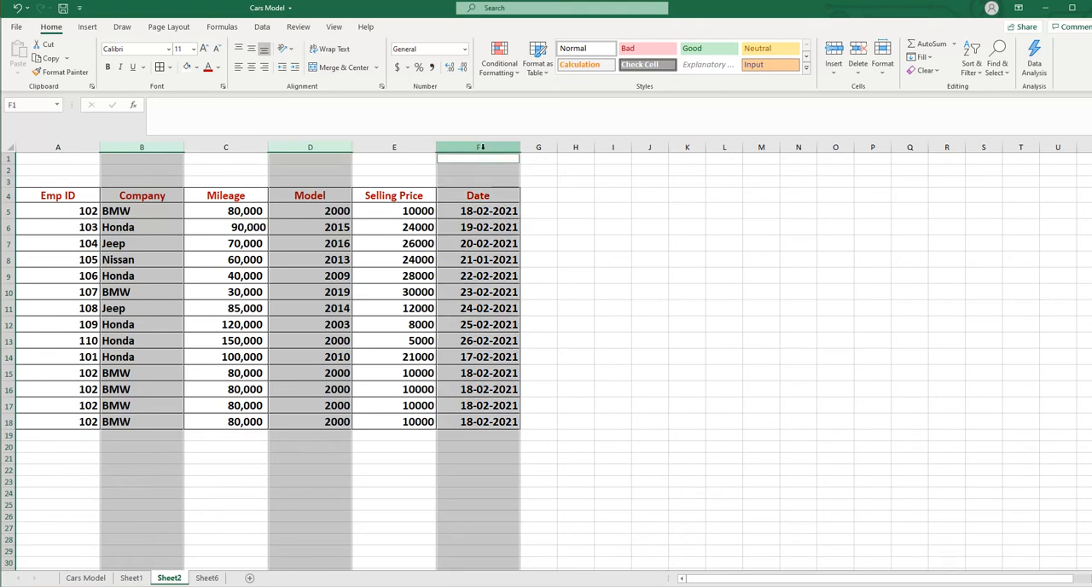
pyautogui.rightClick(482, 148)
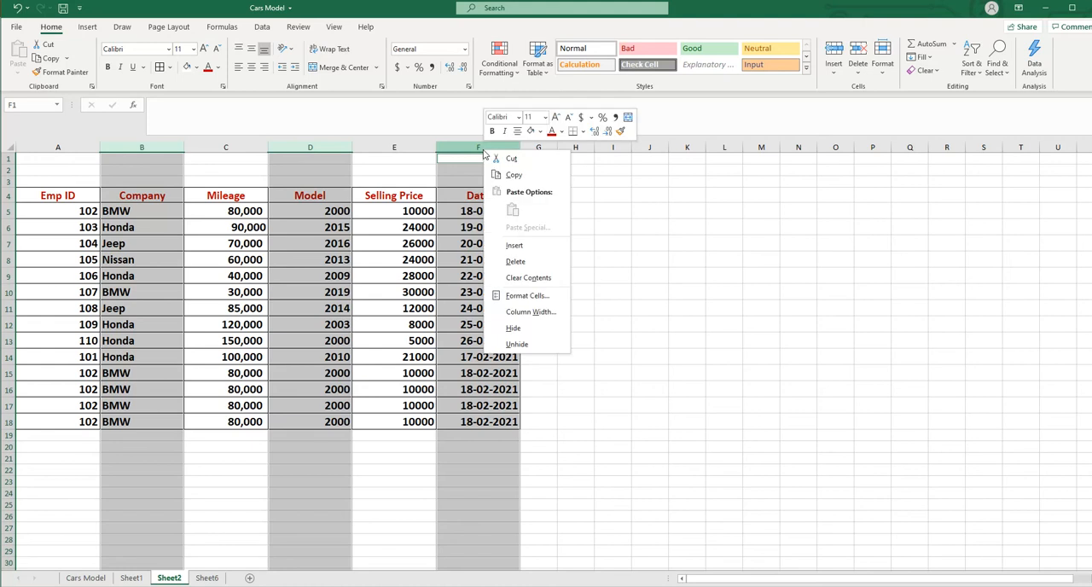
pyautogui.click(513, 329)
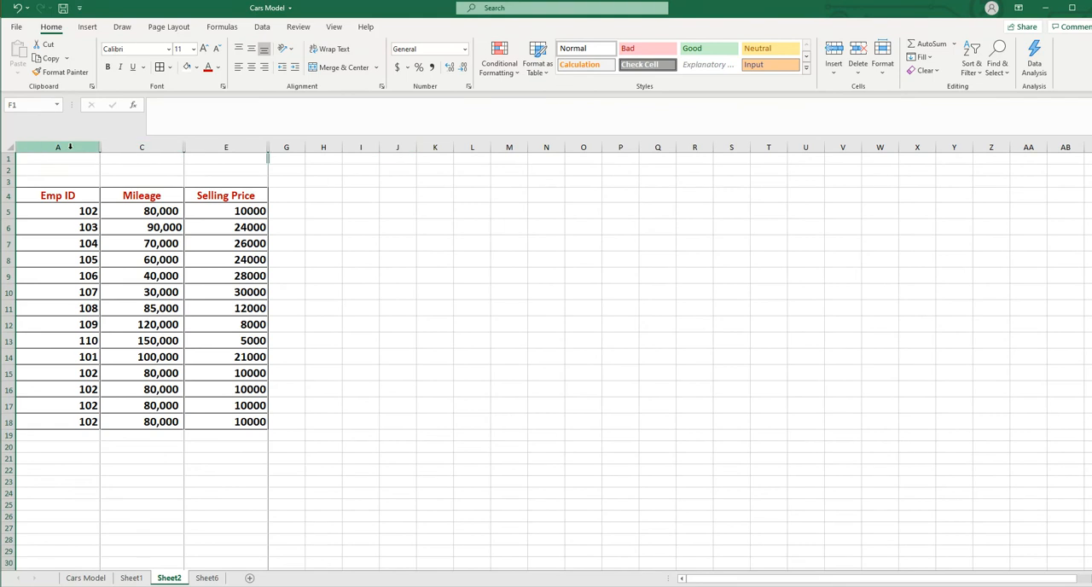
pyautogui.click(70, 146)
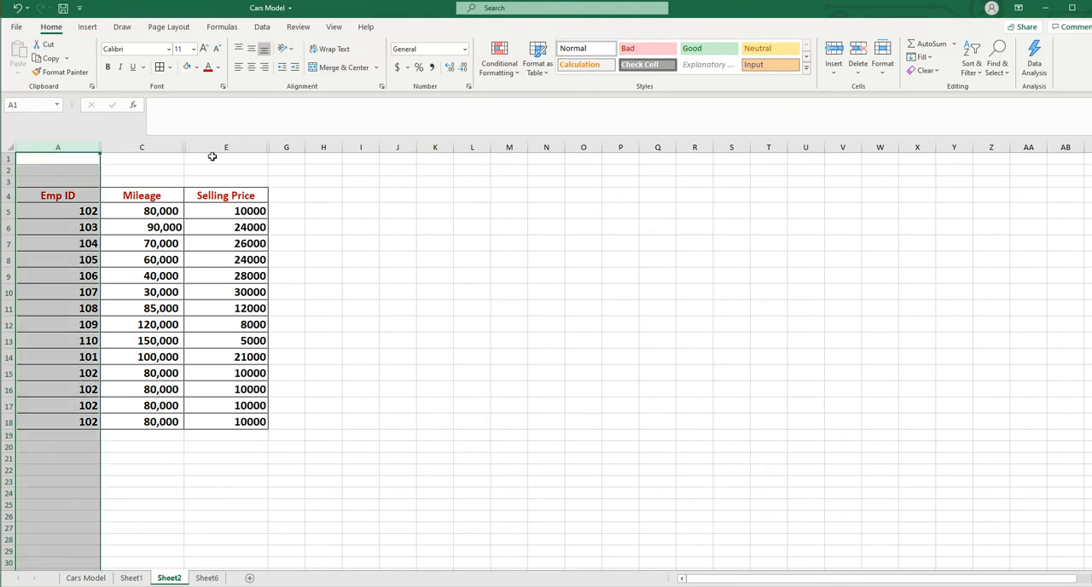
pyautogui.moveTo(88, 150); pyautogui.dragTo(303, 144)
pyautogui.click(491, 291)
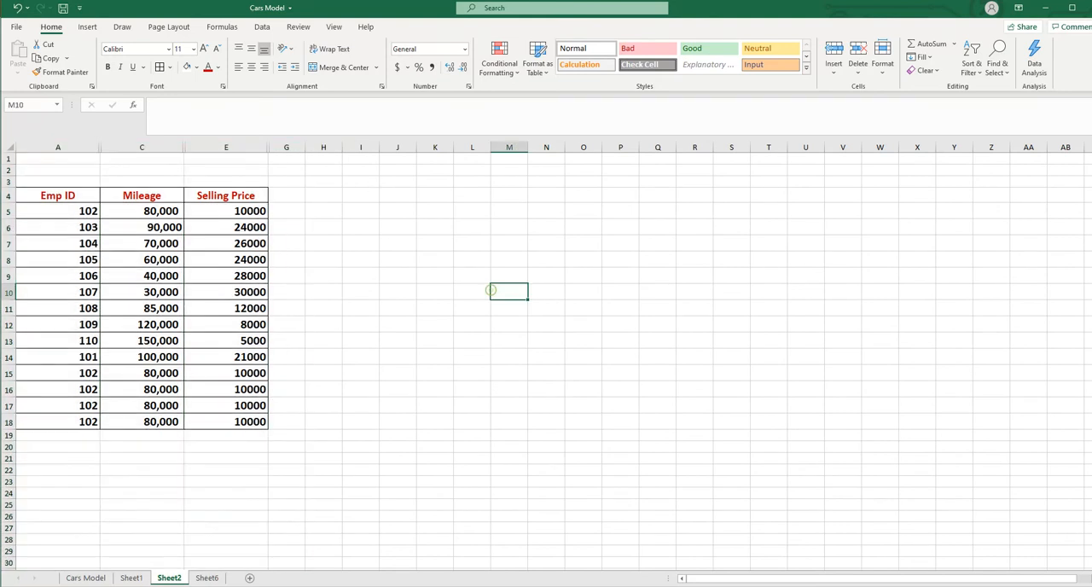
# Select the entire sheet and unhide all hidden columns at once with the Unhide Columns command
pyautogui.click(10, 146)
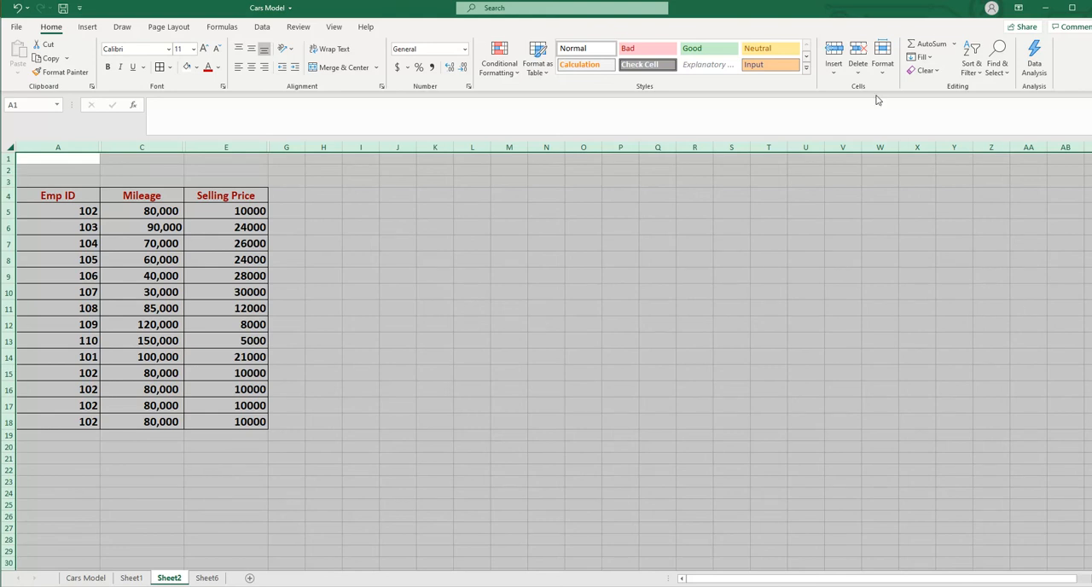
pyautogui.click(883, 66)
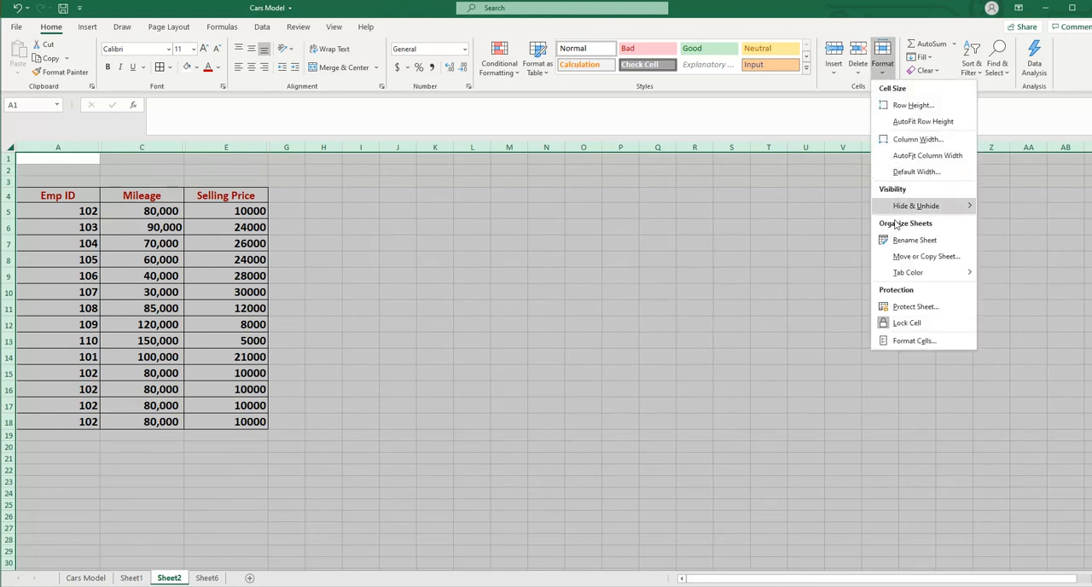
pyautogui.moveTo(924, 209)
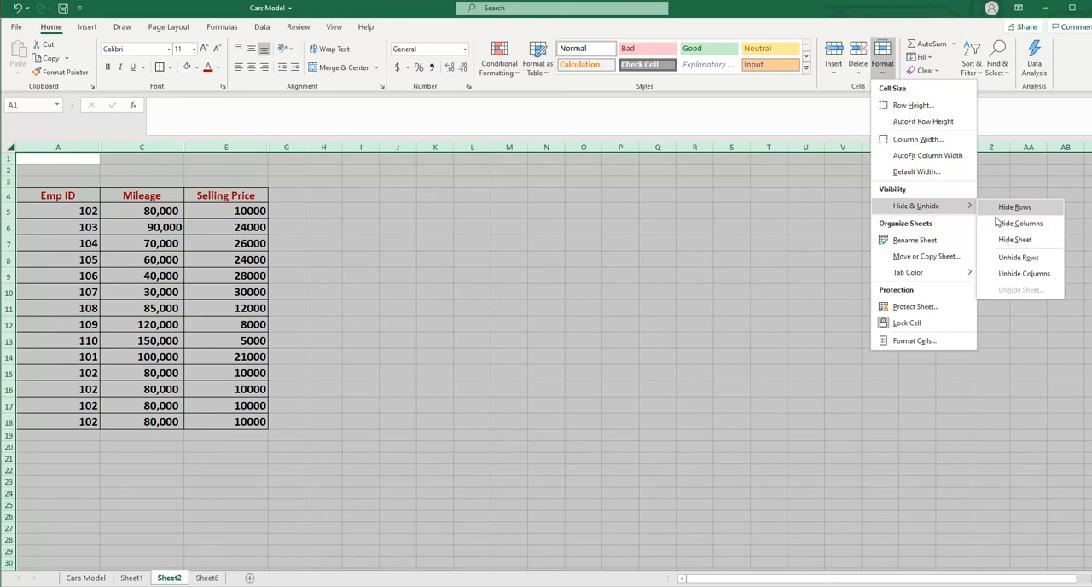
pyautogui.click(1029, 279)
pyautogui.click(909, 340)
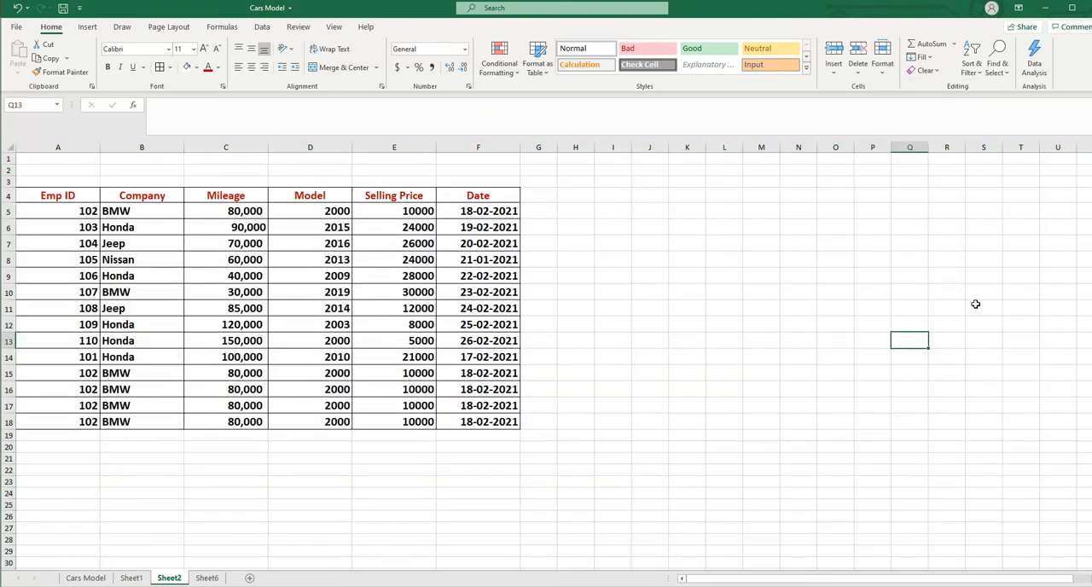
pyautogui.click(768, 446)
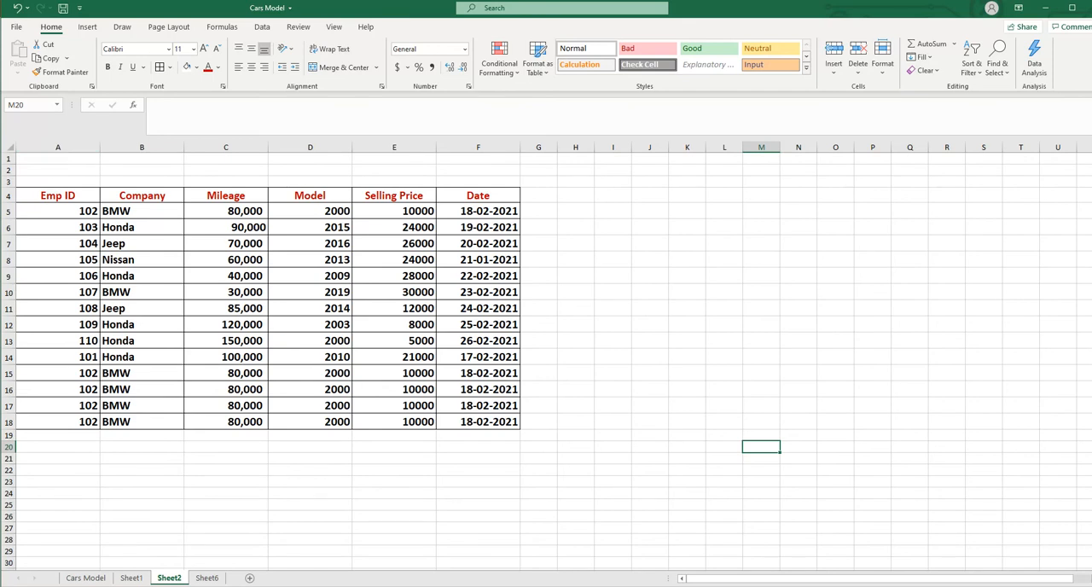
# Hide the first two columns, A and B (Emp ID and Company), together
pyautogui.click(76, 146)
pyautogui.keyDown('ctrl'); pyautogui.click(122, 145); pyautogui.keyUp('ctrl')
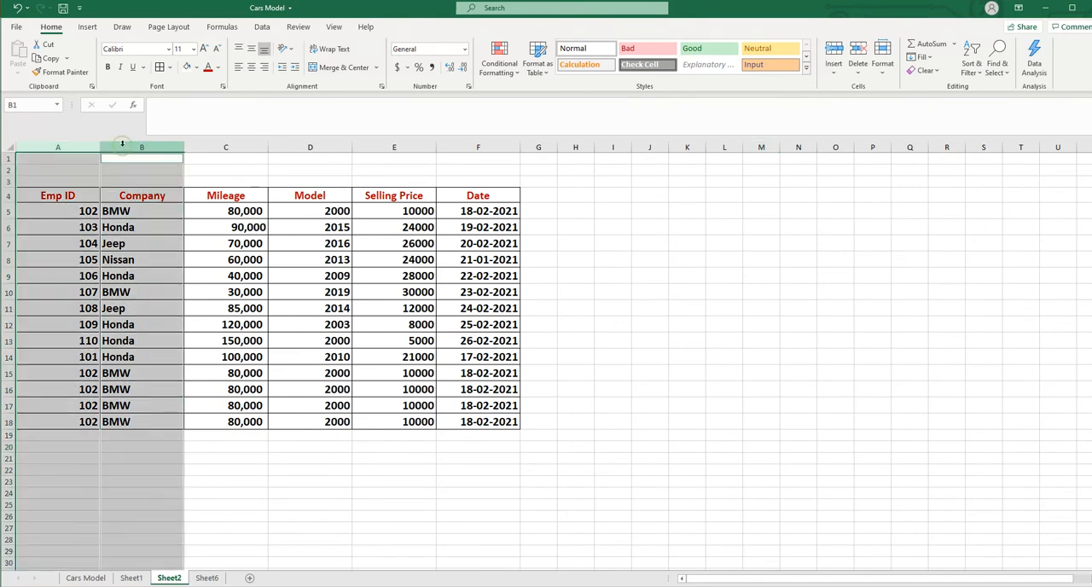
pyautogui.rightClick(122, 145)
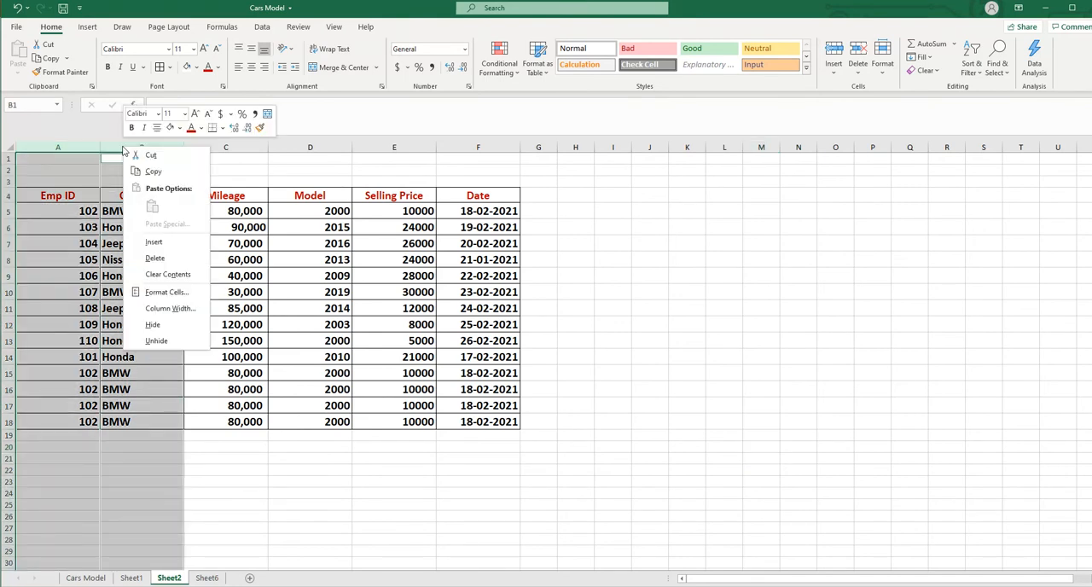
pyautogui.click(152, 325)
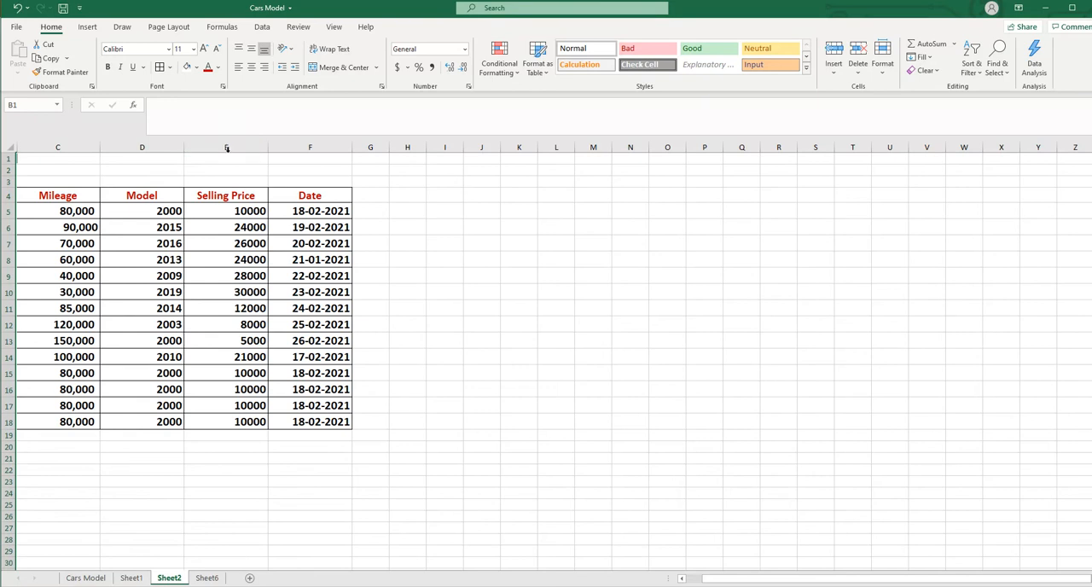
# Select the entire sheet and unhide the hidden columns A and B
pyautogui.click(10, 147)
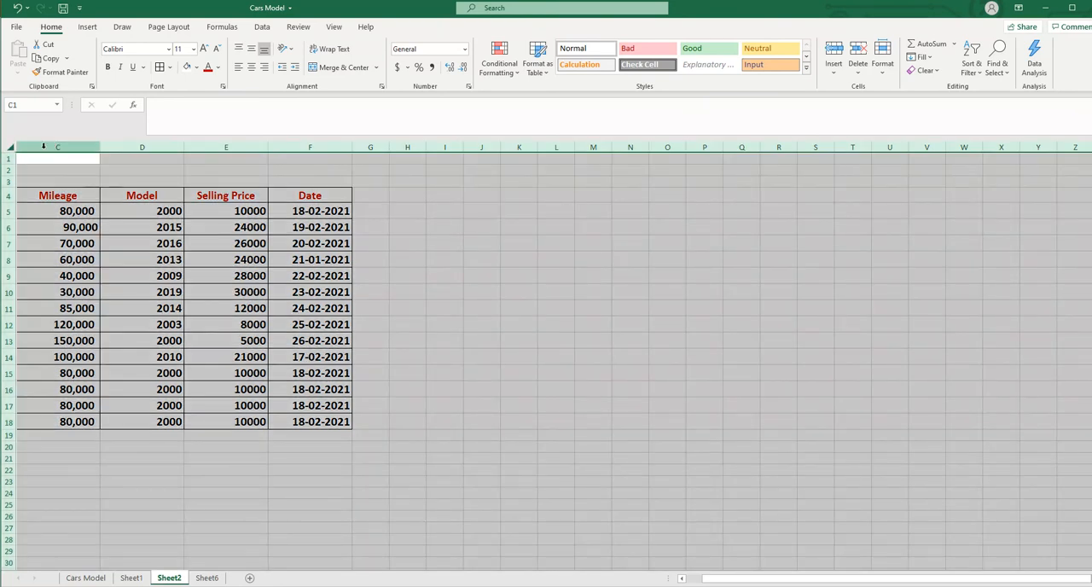
pyautogui.rightClick(133, 146)
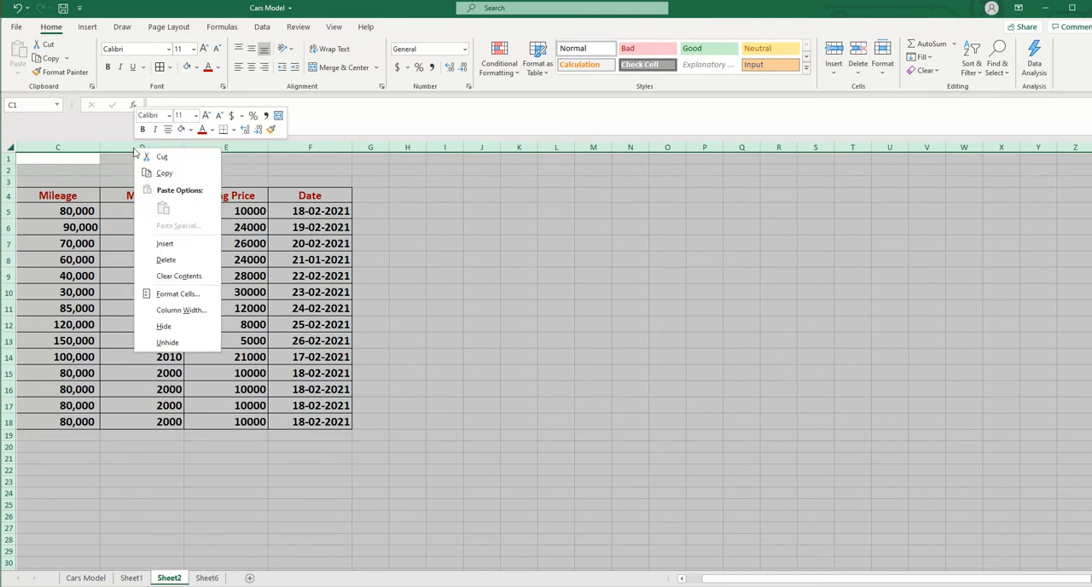
pyautogui.click(169, 343)
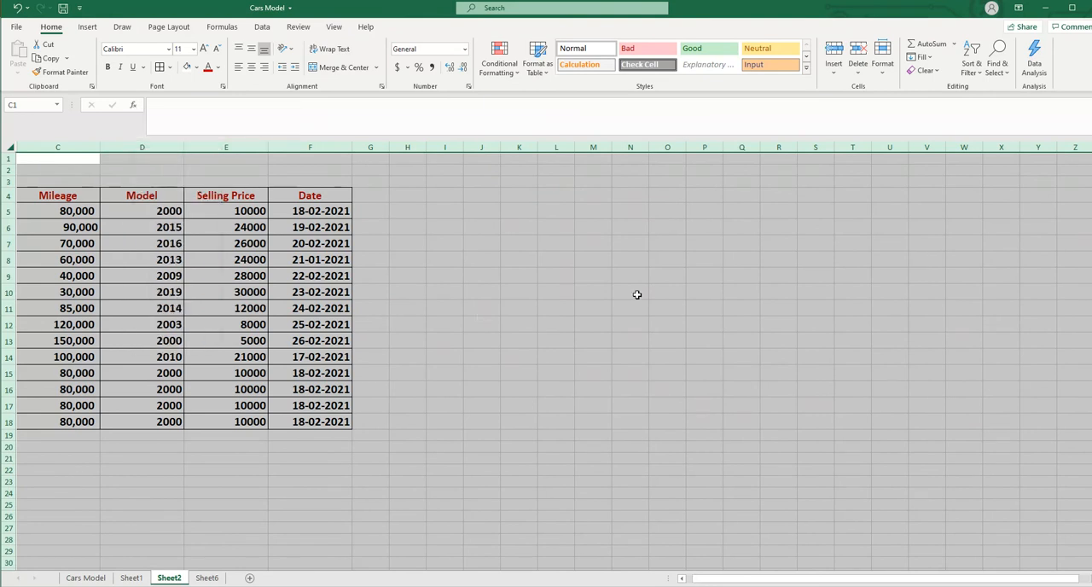
pyautogui.click(835, 308)
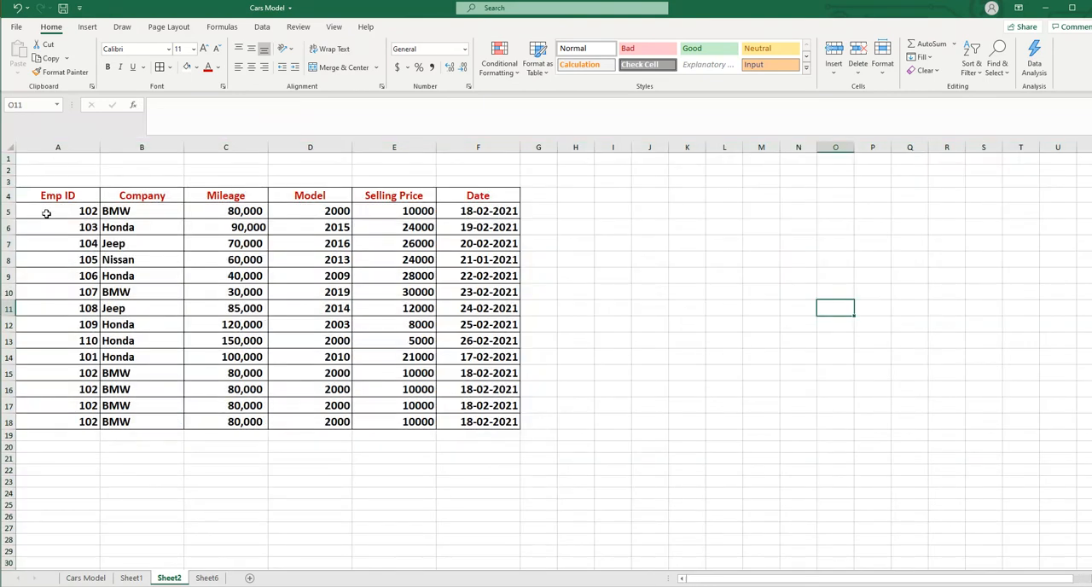
pyautogui.click(717, 386)
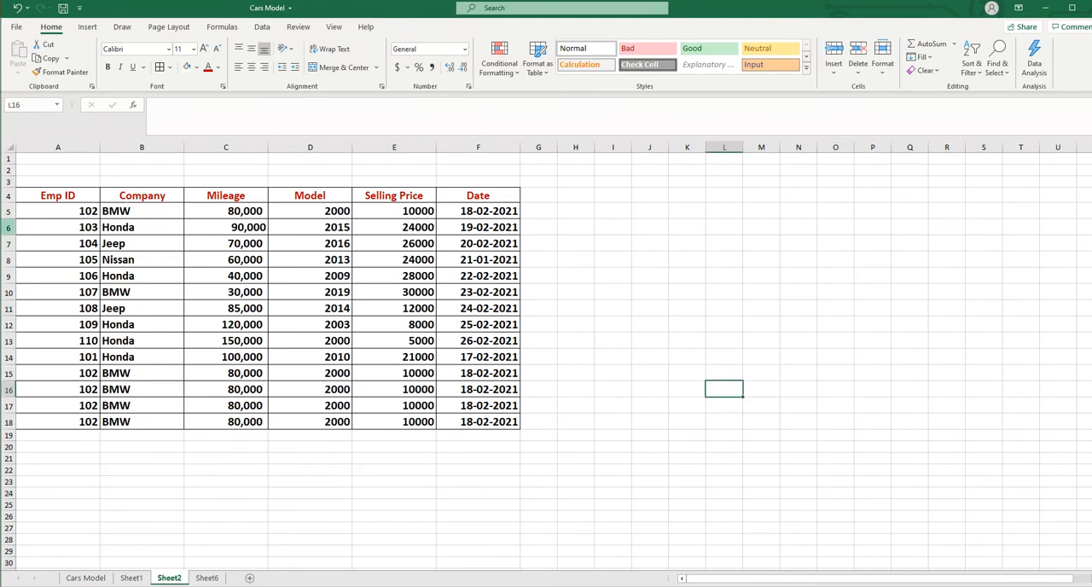
# Hide row 5, the first data row below the table header
pyautogui.click(10, 210)
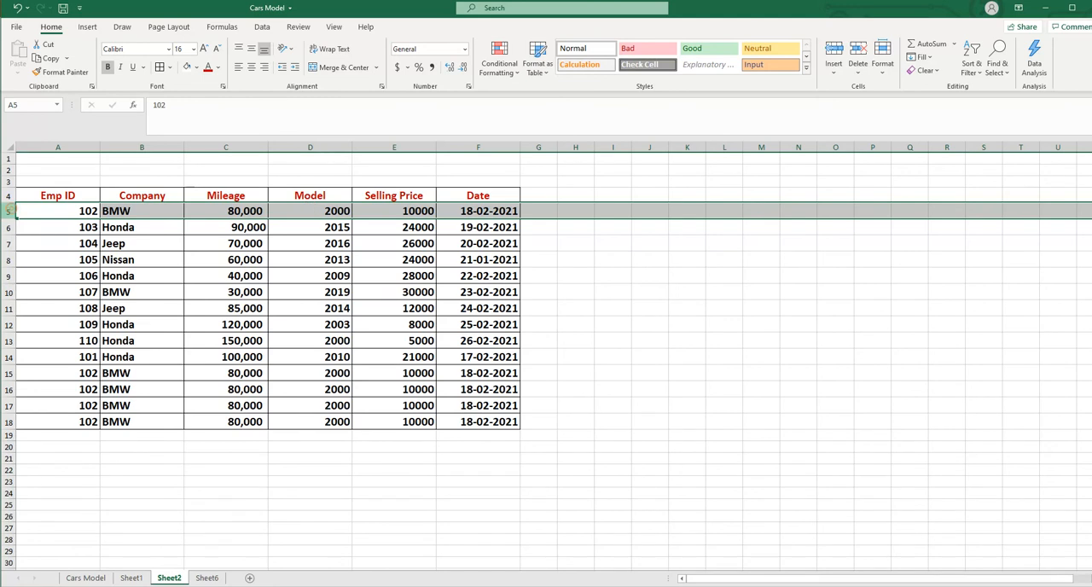
pyautogui.rightClick(12, 211)
pyautogui.click(50, 389)
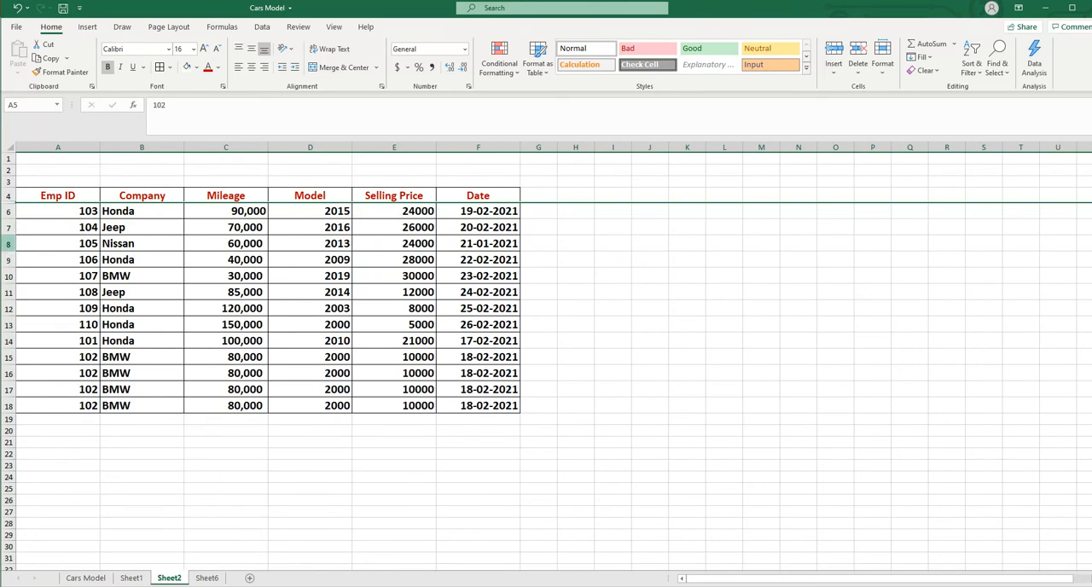
# Hide row 8, the Nissan record with Emp ID 105
pyautogui.click(8, 243)
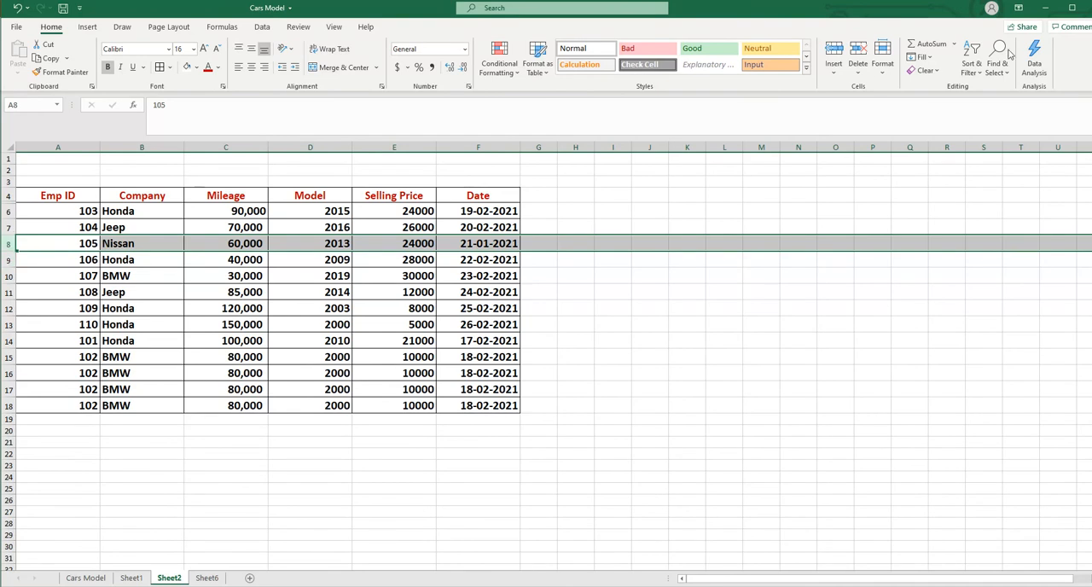
pyautogui.click(884, 75)
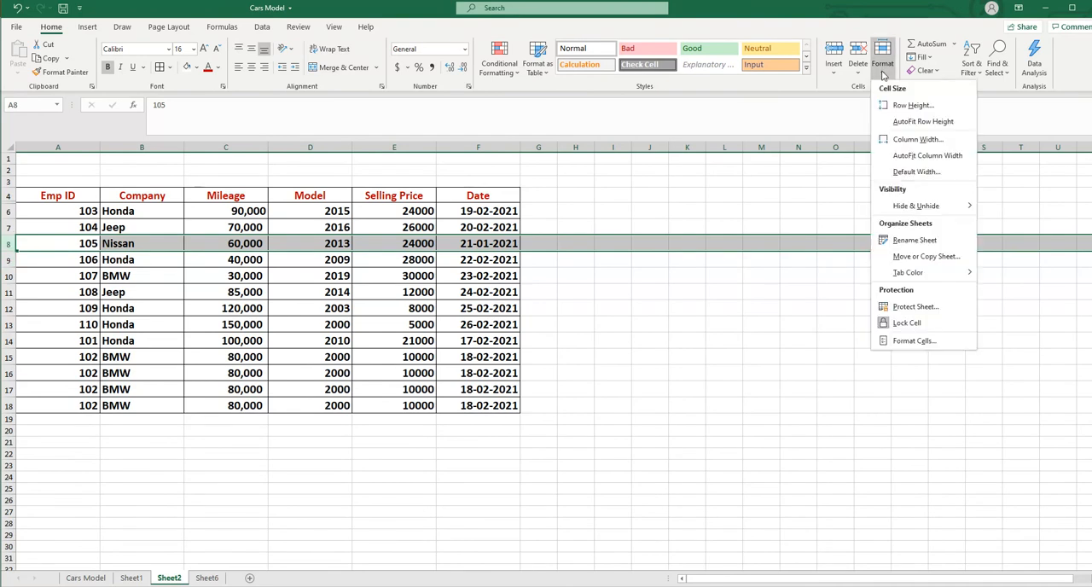
pyautogui.moveTo(948, 210)
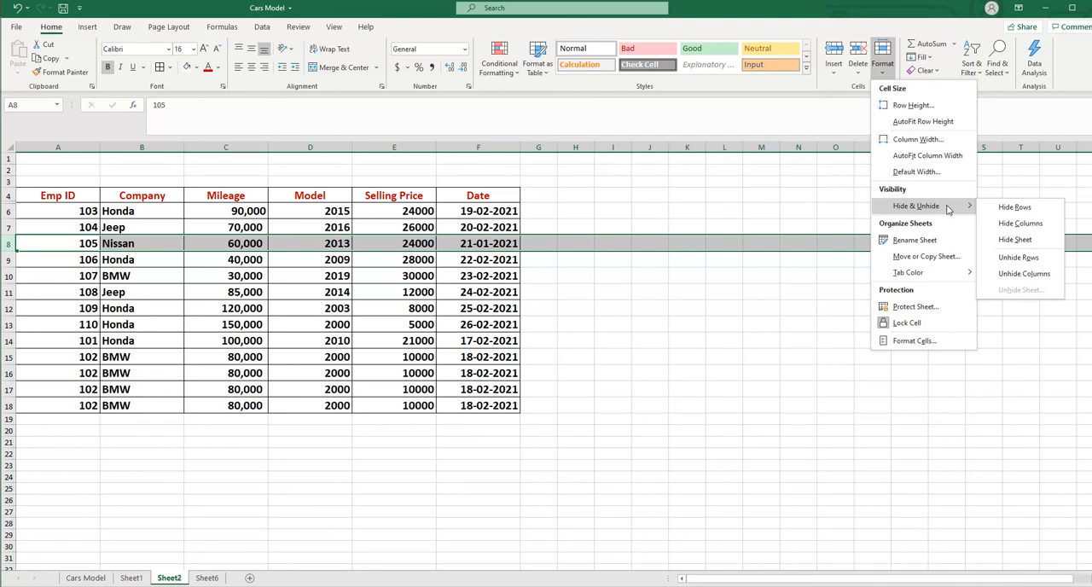
pyautogui.click(1015, 207)
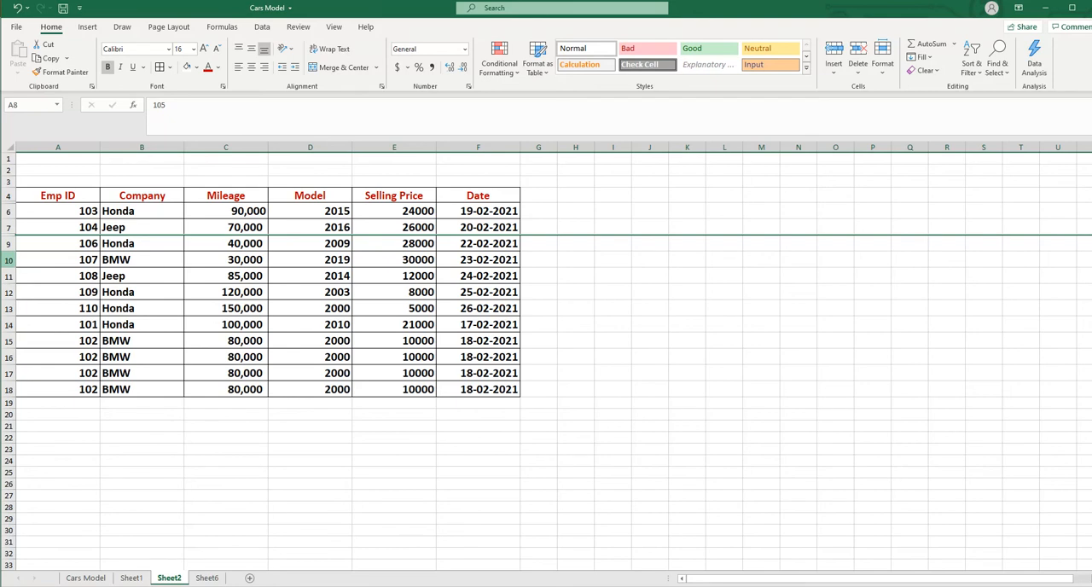
pyautogui.click(9, 260)
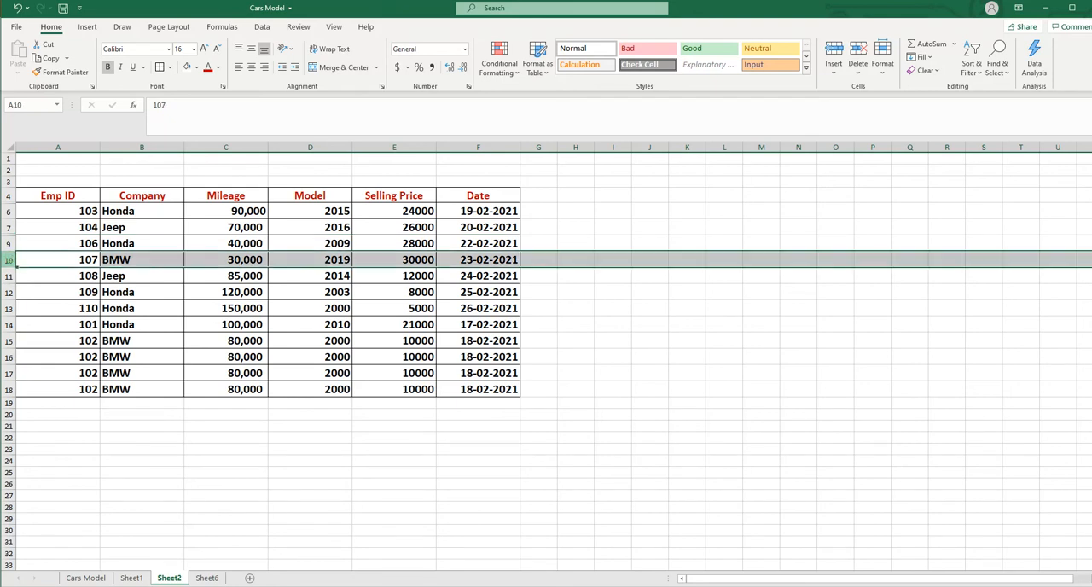
pyautogui.keyDown('ctrl'); pyautogui.click(8, 292); pyautogui.keyUp('ctrl')
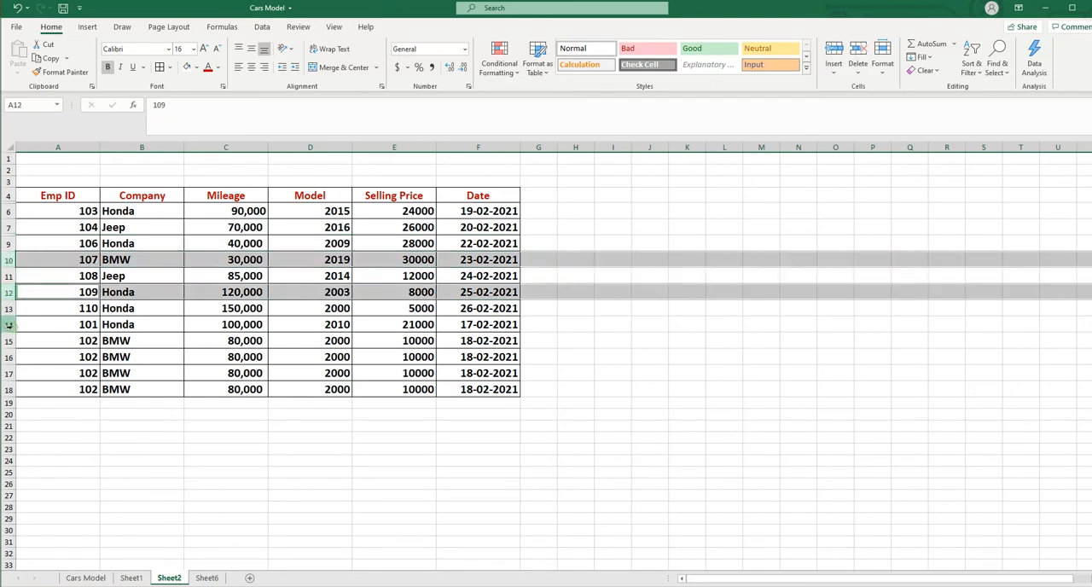
pyautogui.keyDown('ctrl'); pyautogui.click(8, 324); pyautogui.keyUp('ctrl')
pyautogui.click(202, 507)
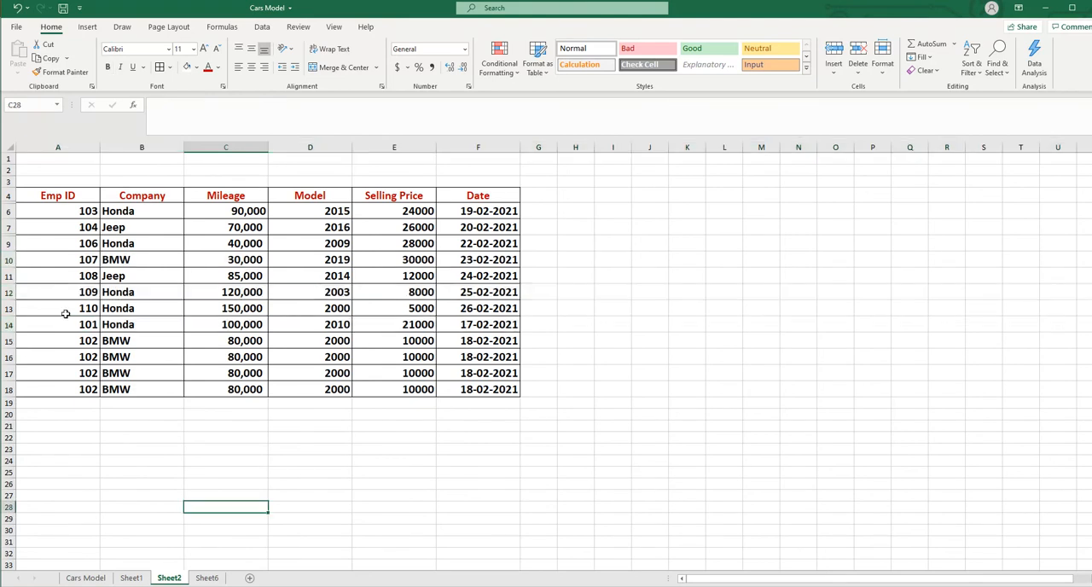
# Hide the adjacent rows 10 through 15 of the car table together
pyautogui.moveTo(9, 258); pyautogui.dragTo(9, 337)
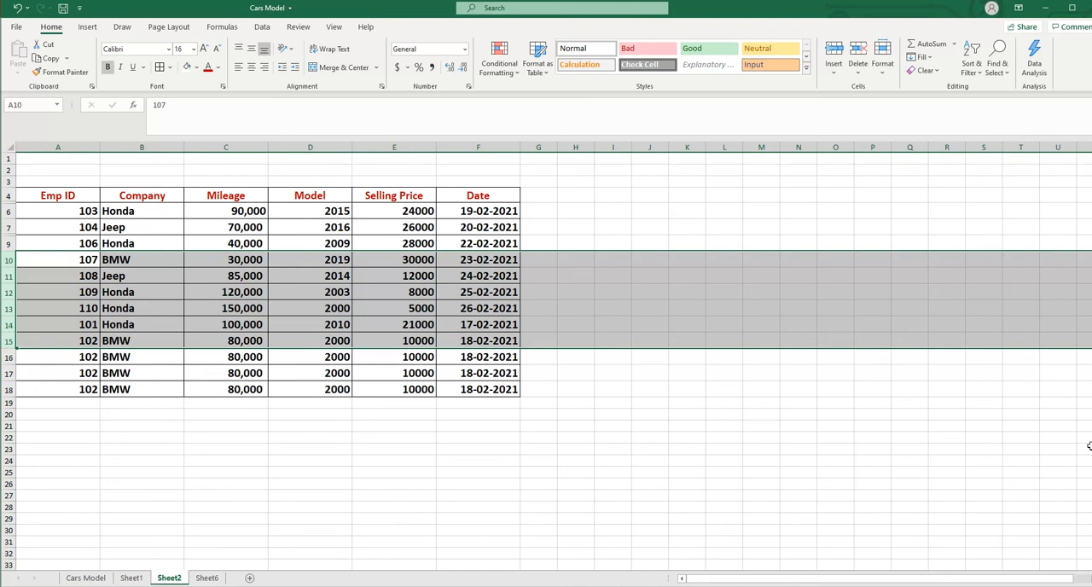
pyautogui.click(886, 78)
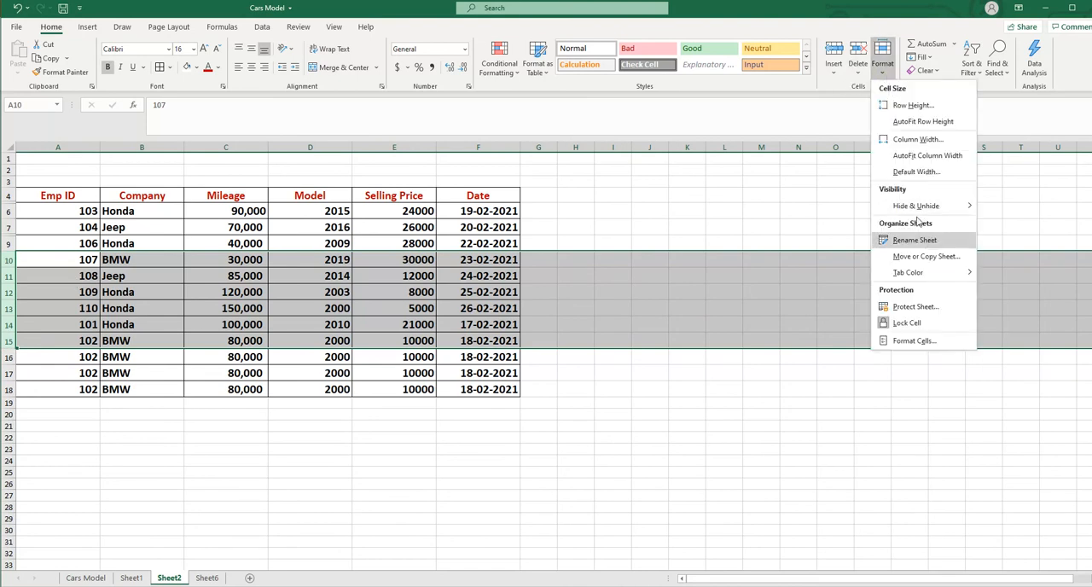
pyautogui.moveTo(919, 214)
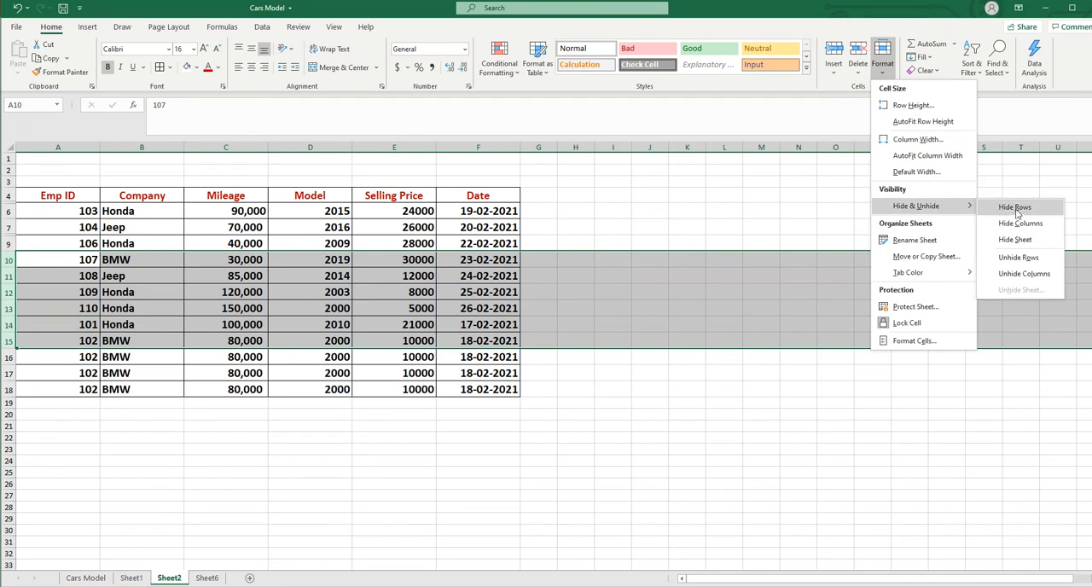
pyautogui.click(1016, 208)
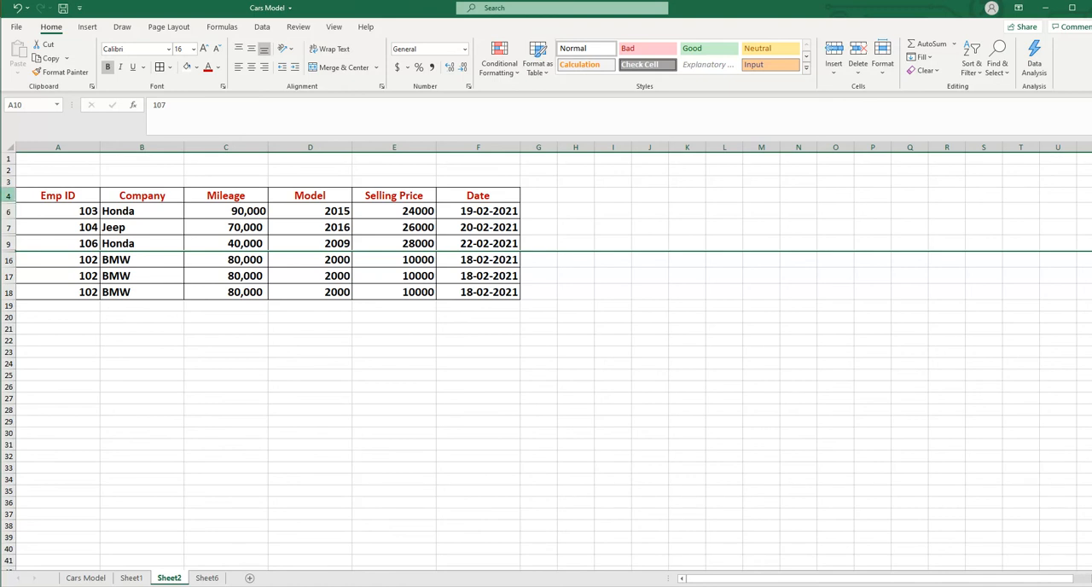
# Unhide row 5 by selecting its neighbouring rows 4 and 6 and applying Unhide
pyautogui.moveTo(9, 196); pyautogui.dragTo(10, 210)
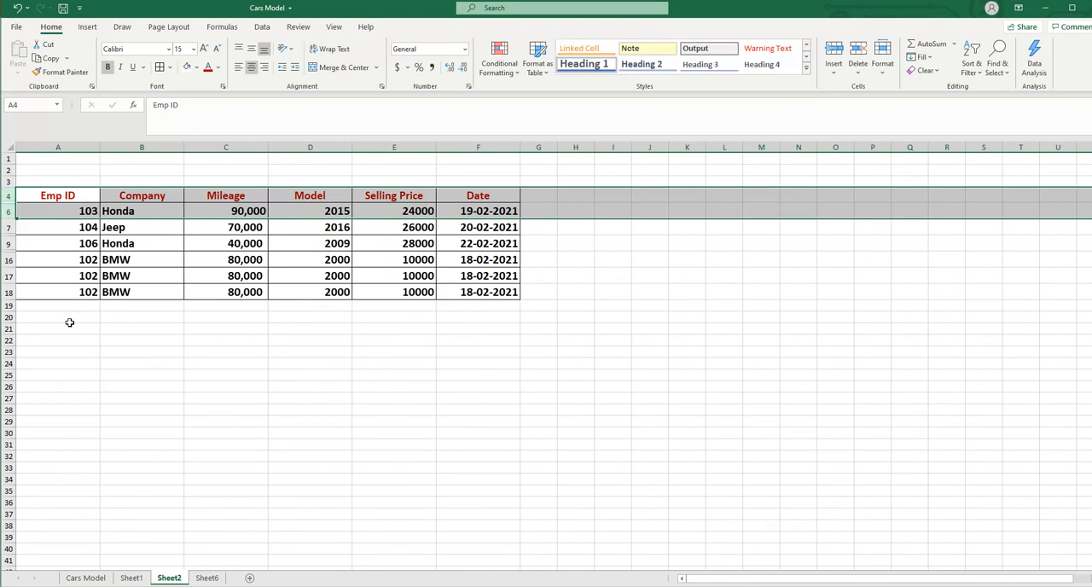
pyautogui.rightClick(9, 210)
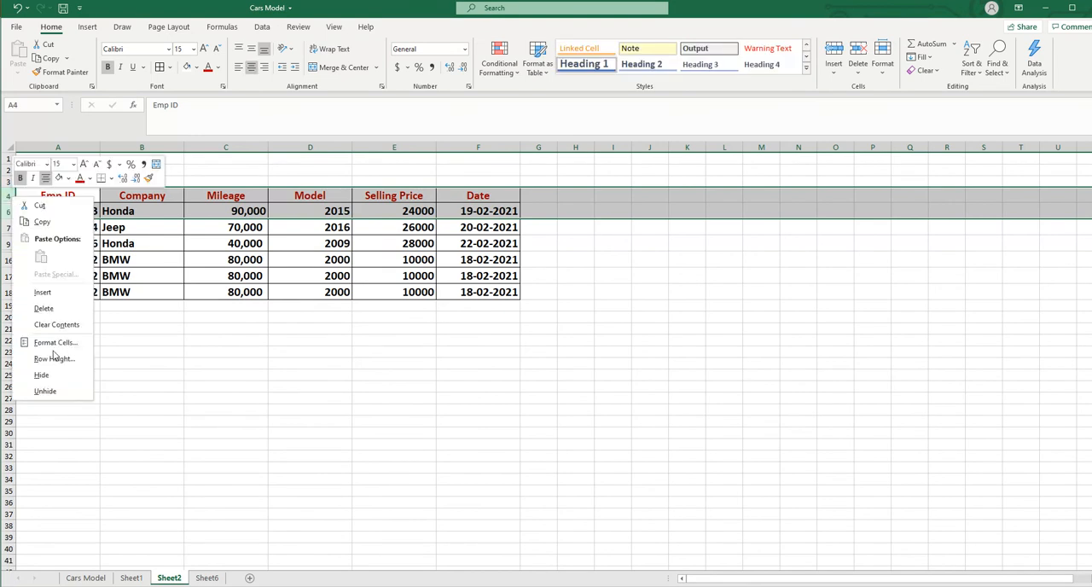
pyautogui.click(51, 398)
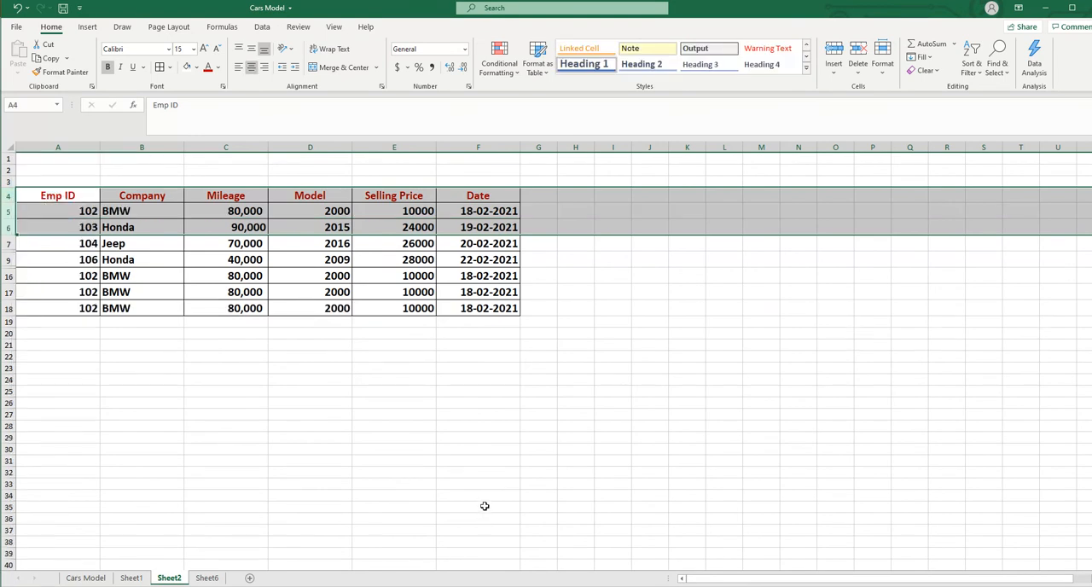
pyautogui.click(442, 493)
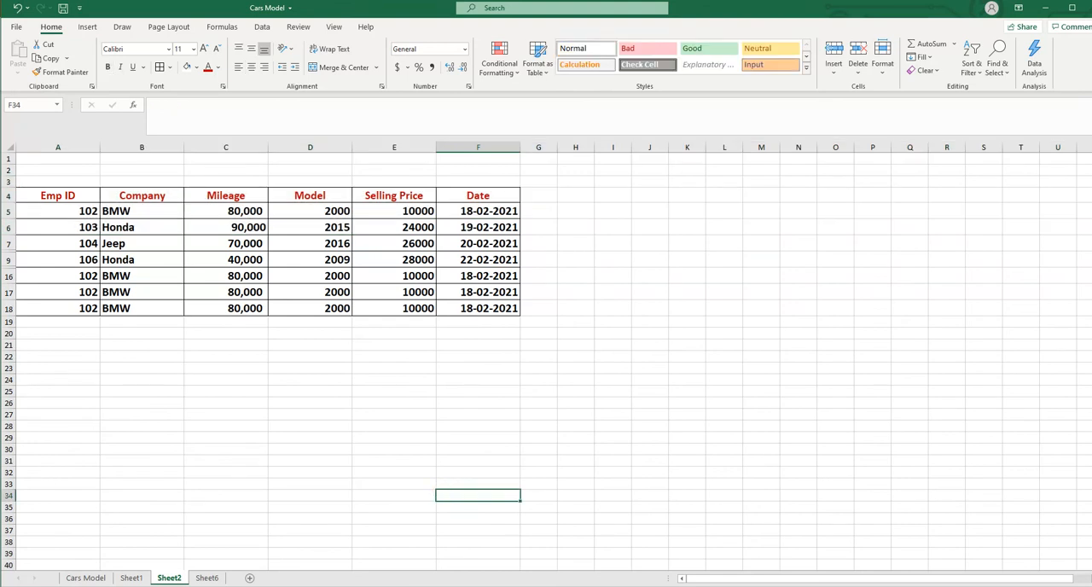
# Select the entire sheet and unhide all remaining hidden rows at once, then clear the selection
pyautogui.moveTo(9, 196); pyautogui.dragTo(8, 325)
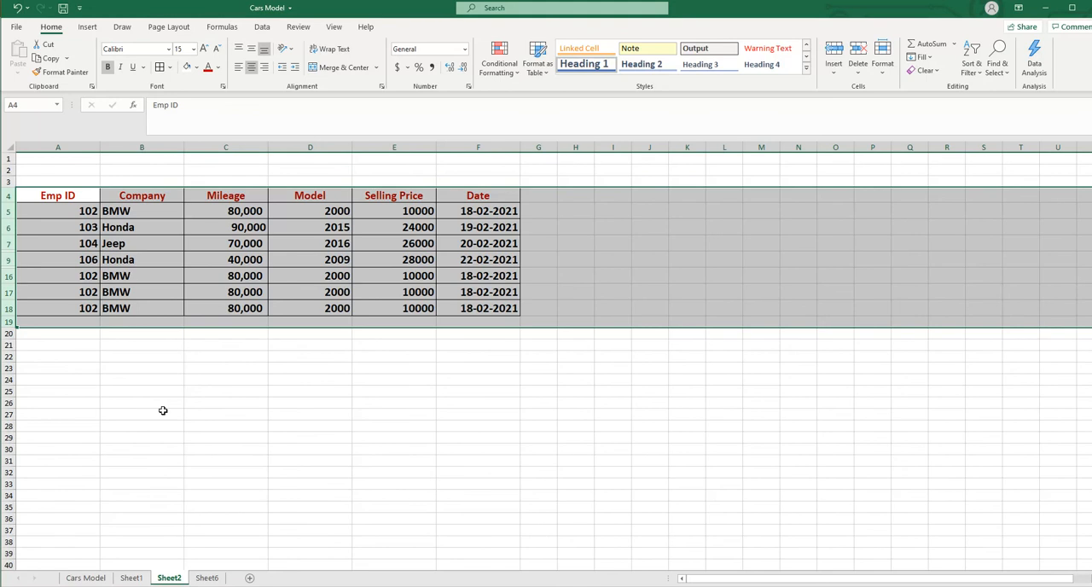
pyautogui.click(162, 413)
pyautogui.click(6, 147)
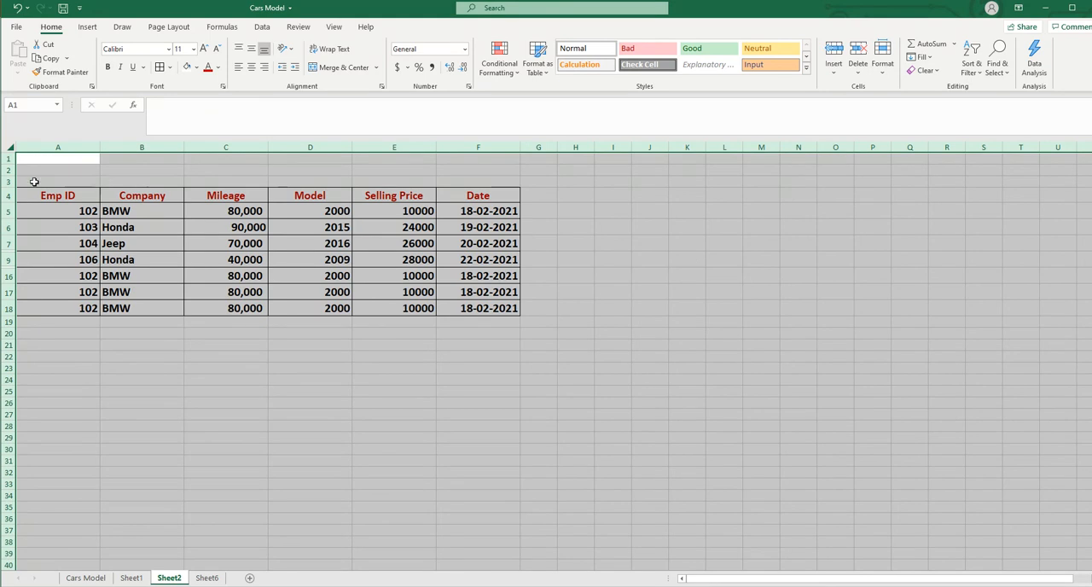
pyautogui.rightClick(7, 191)
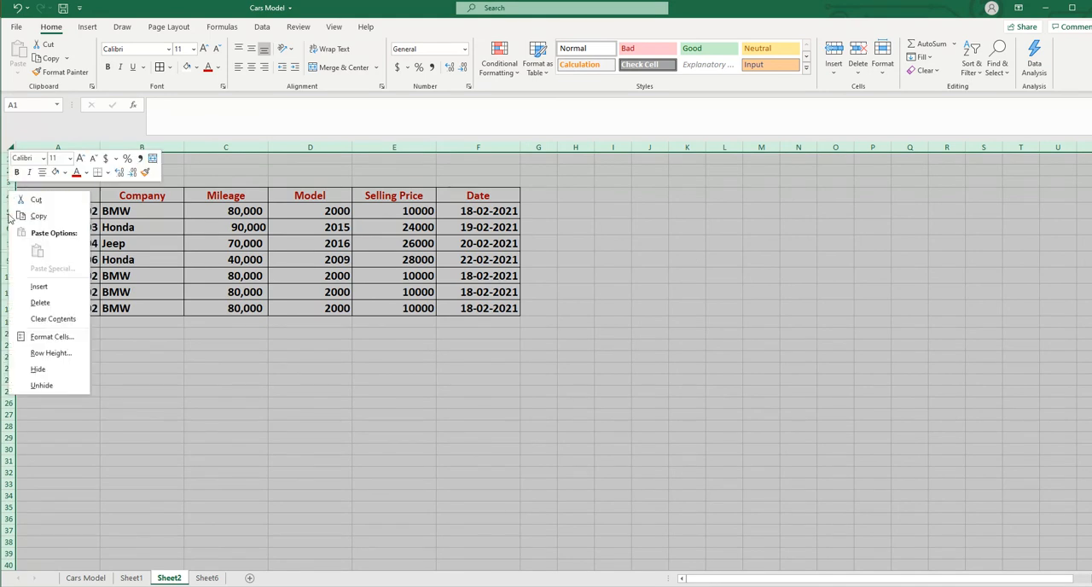
pyautogui.click(39, 385)
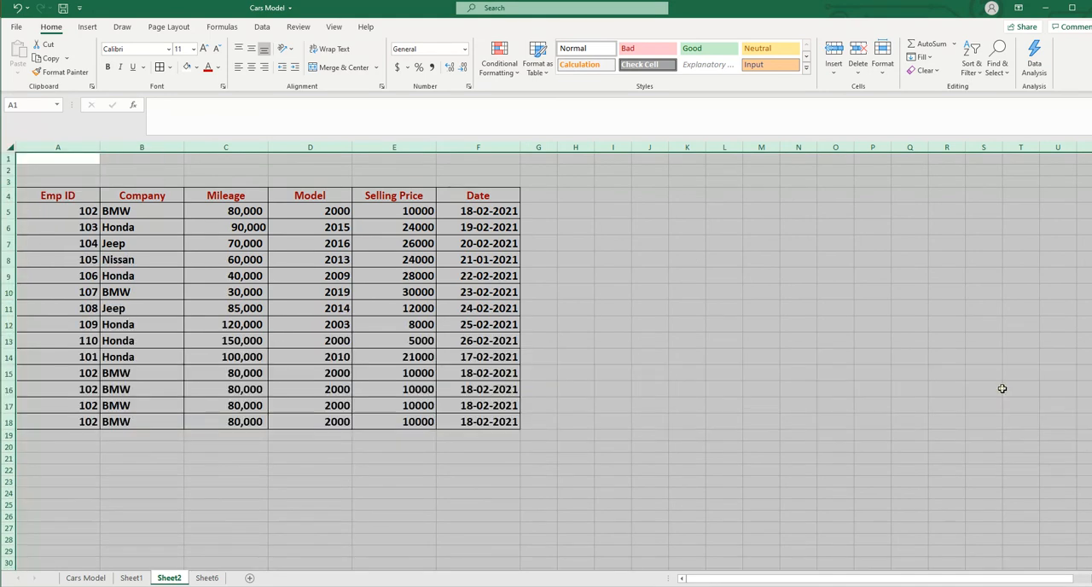
pyautogui.click(999, 386)
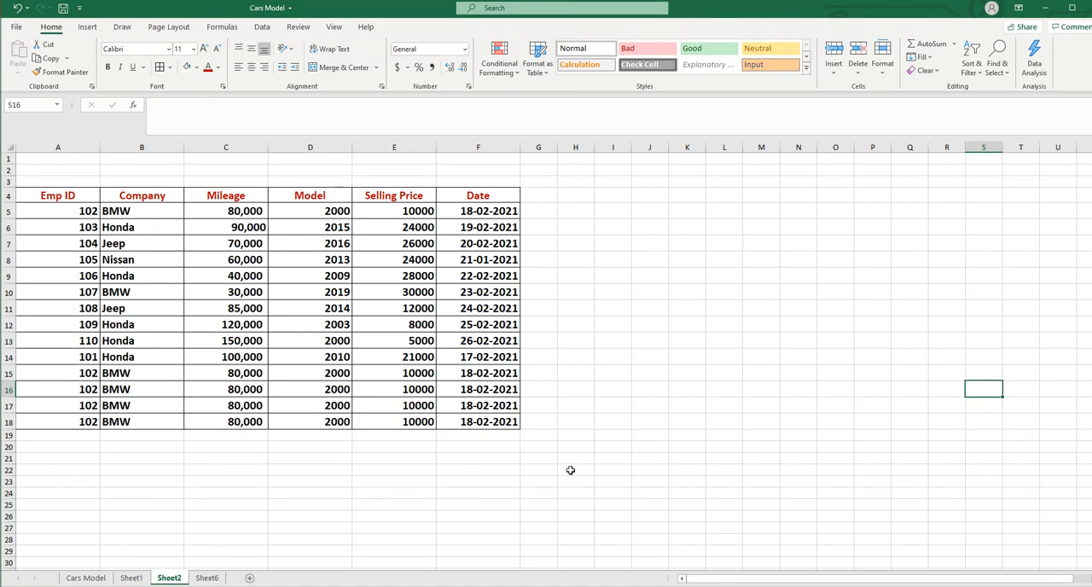
# Hide the Cars Model worksheet
pyautogui.click(83, 578)
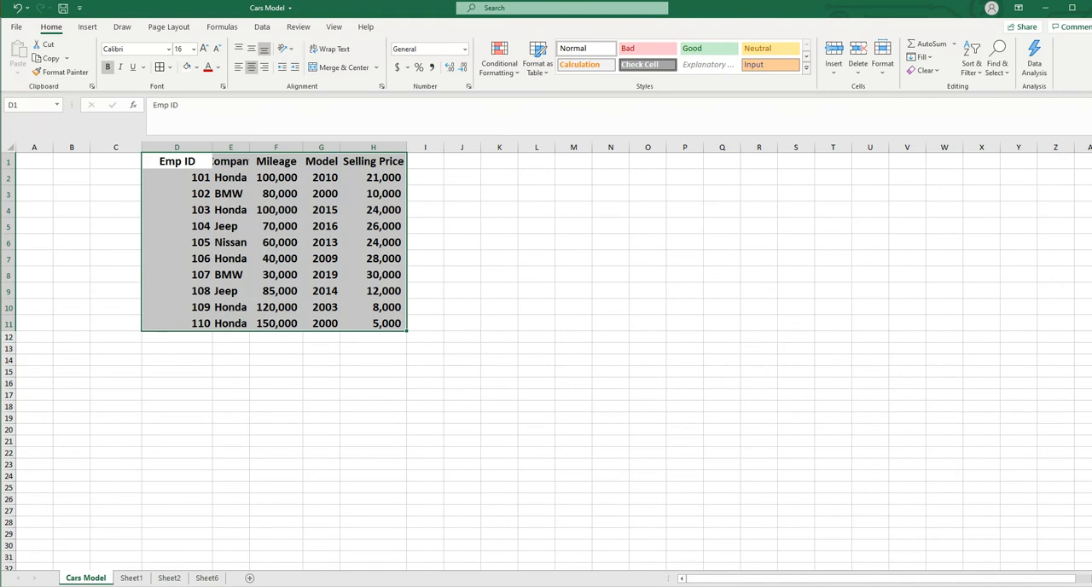
pyautogui.rightClick(83, 577)
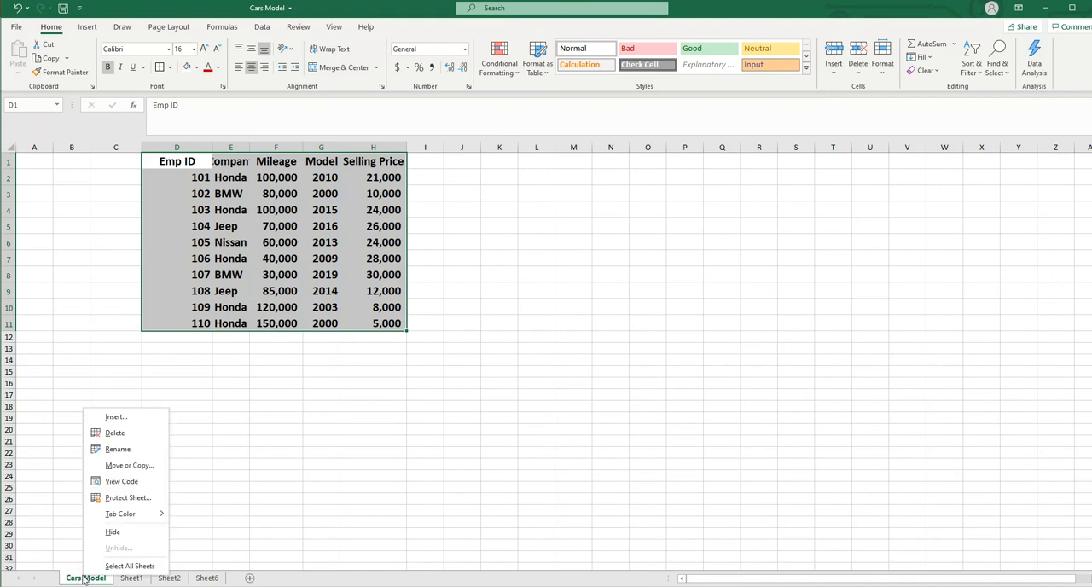
pyautogui.click(111, 531)
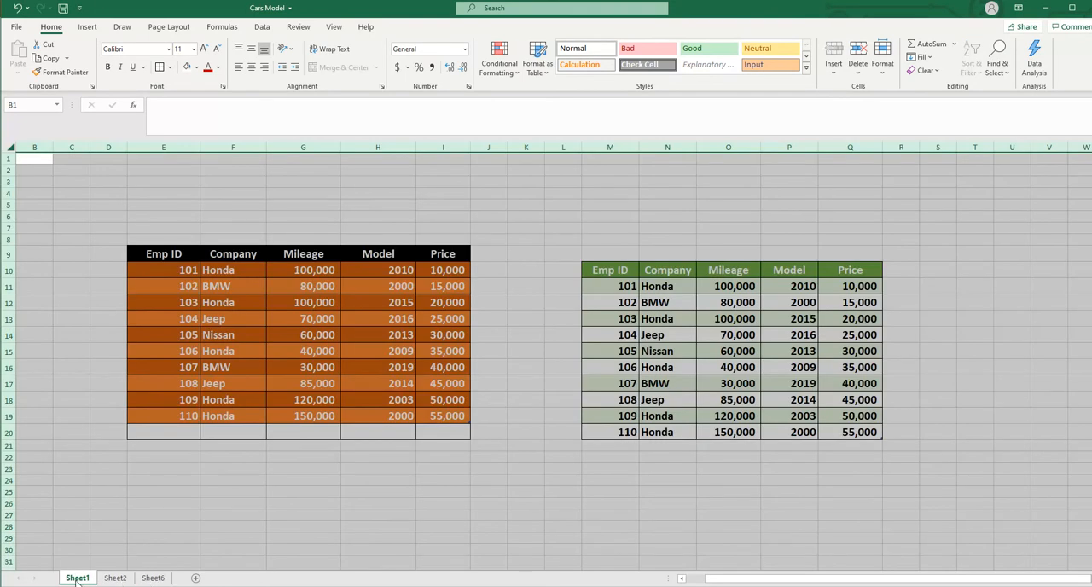
# Hide the Sheet1 worksheet with the Hide Sheet command
pyautogui.click(884, 77)
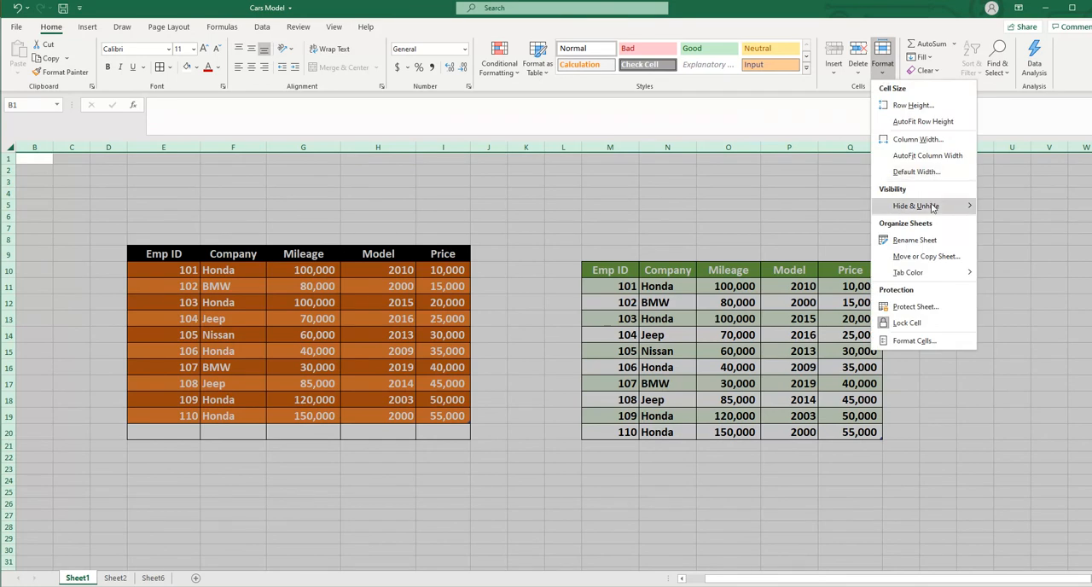
pyautogui.moveTo(936, 208)
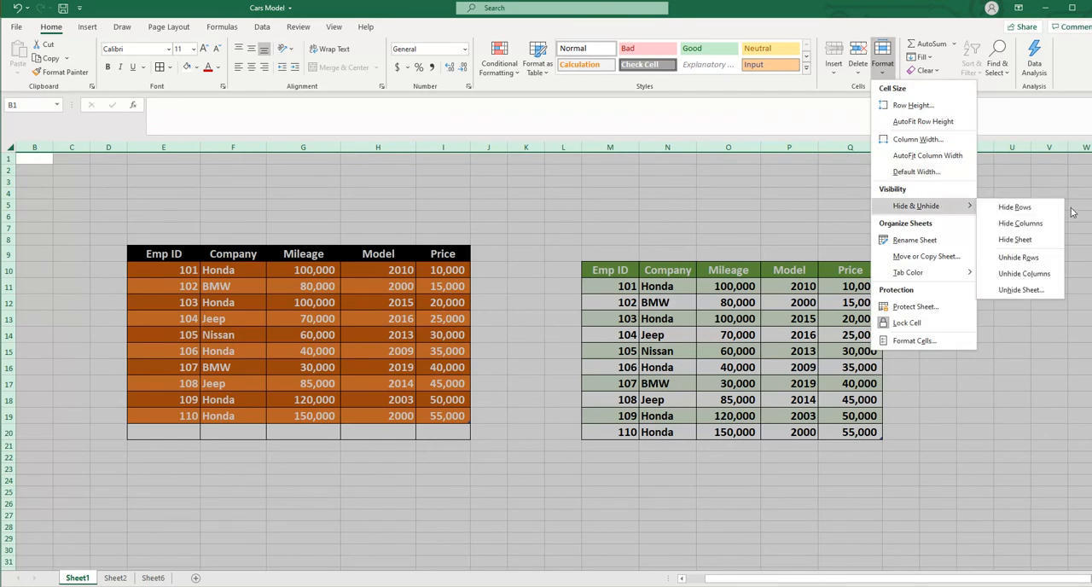
pyautogui.click(1028, 240)
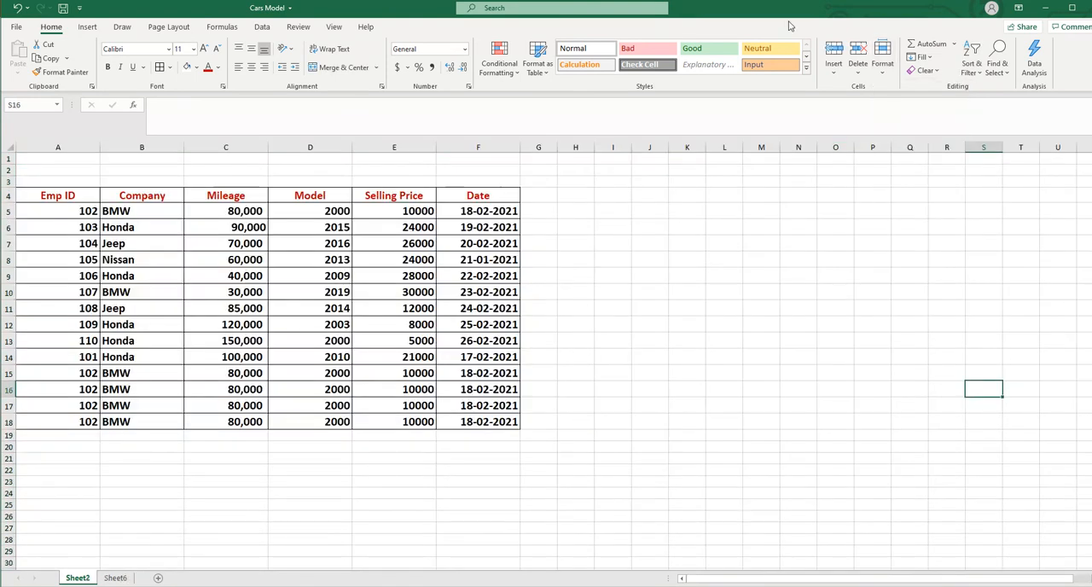
# Unhide the Cars Model worksheet with the Unhide Sheet command
pyautogui.click(883, 73)
pyautogui.moveTo(915, 210)
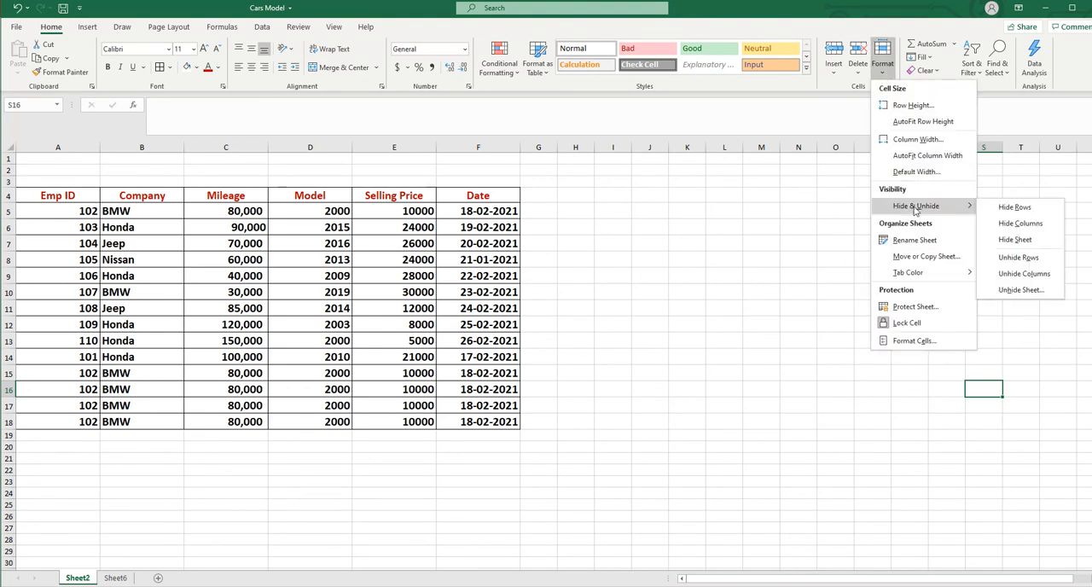
pyautogui.click(1027, 291)
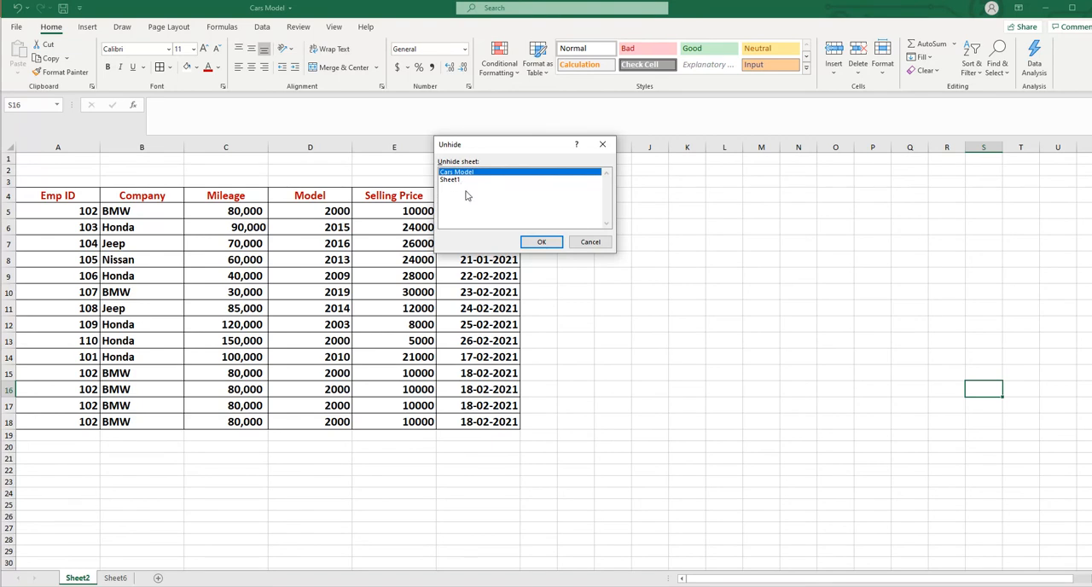
pyautogui.click(543, 242)
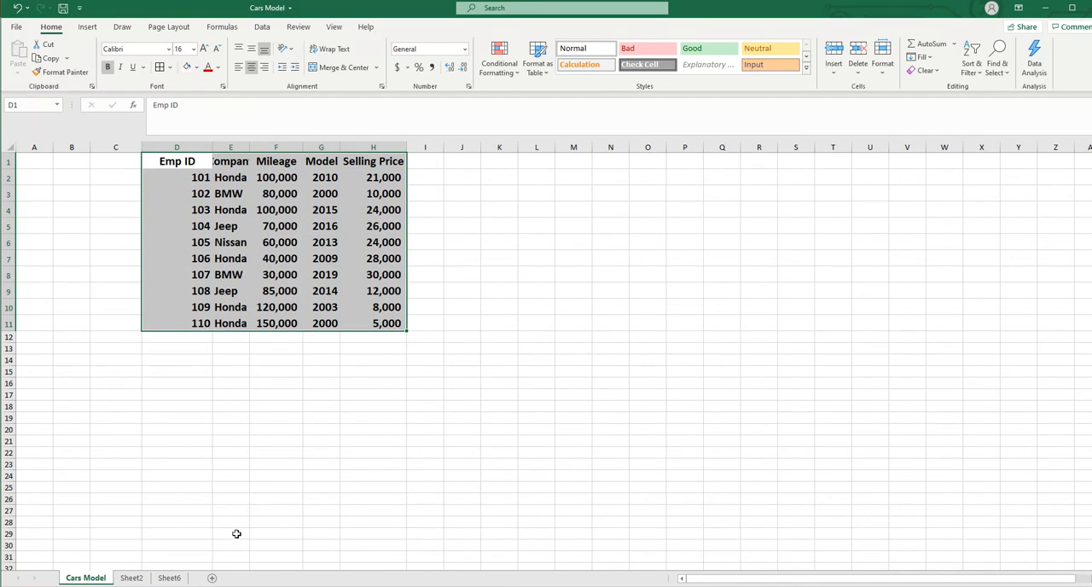
# Unhide the Sheet1 worksheet from the list of hidden sheets
pyautogui.rightClick(80, 580)
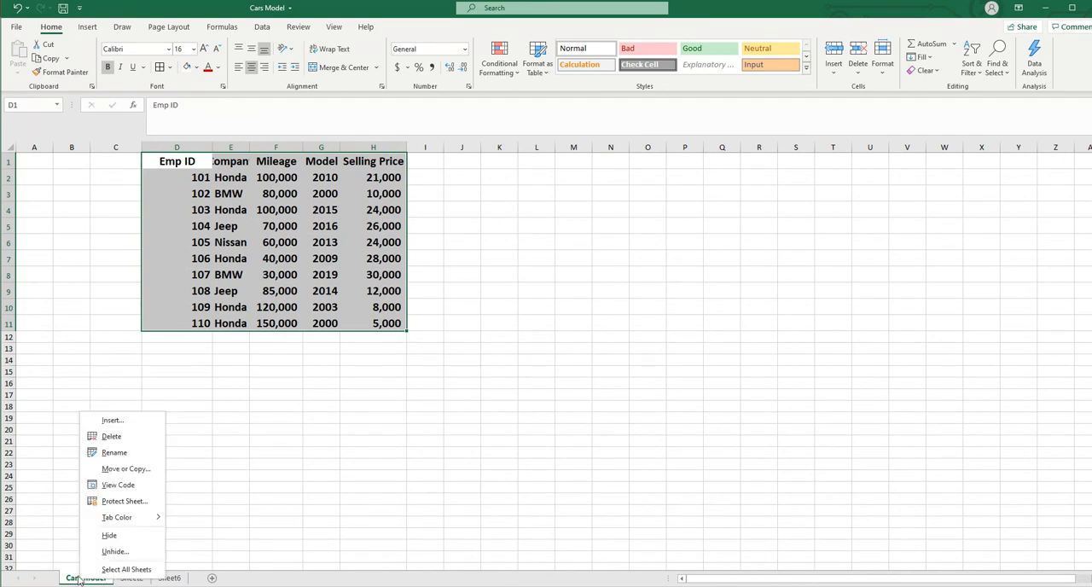
pyautogui.click(113, 550)
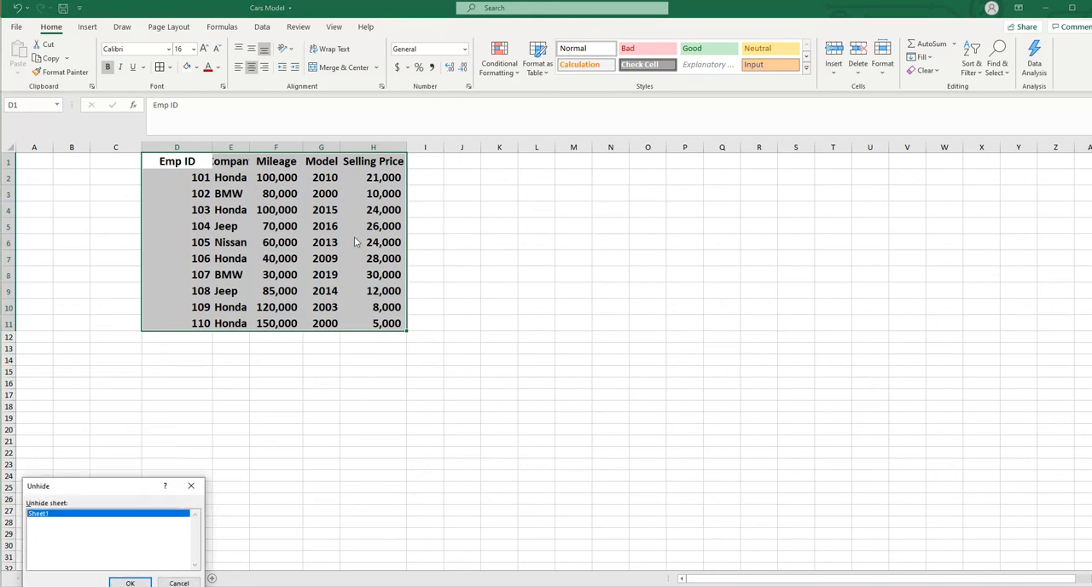
pyautogui.click(135, 583)
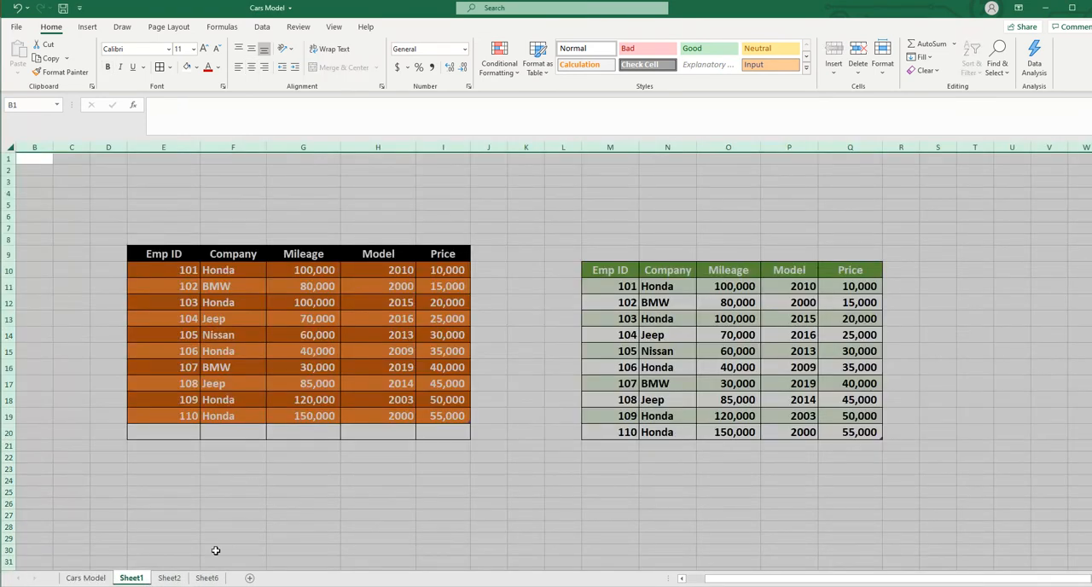
# Look over the tables on Sheet6 and Sheet2, selecting all of Sheet2's cells and clearing that selection
pyautogui.click(207, 578)
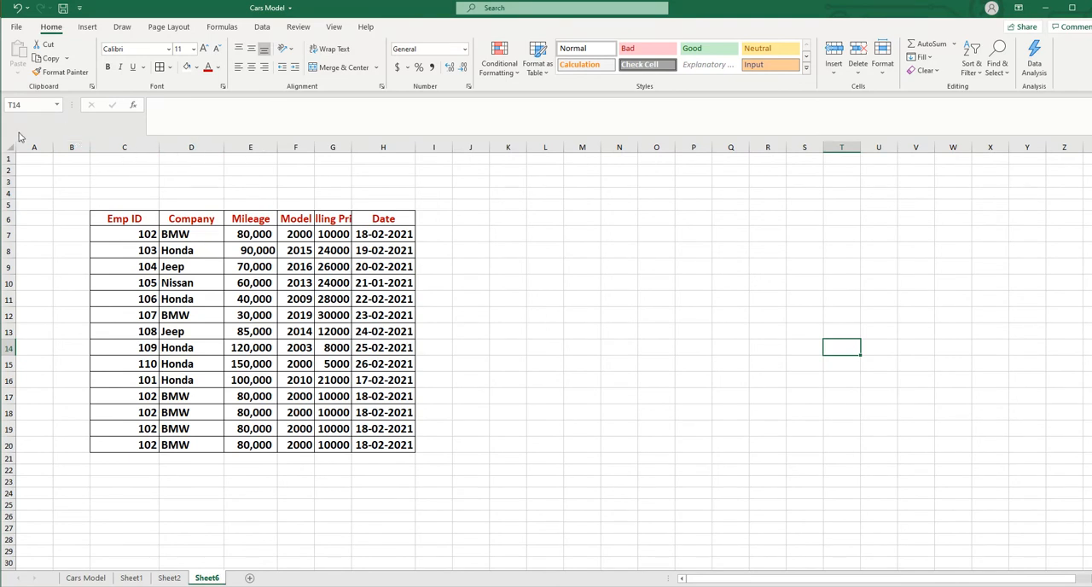
pyautogui.click(169, 578)
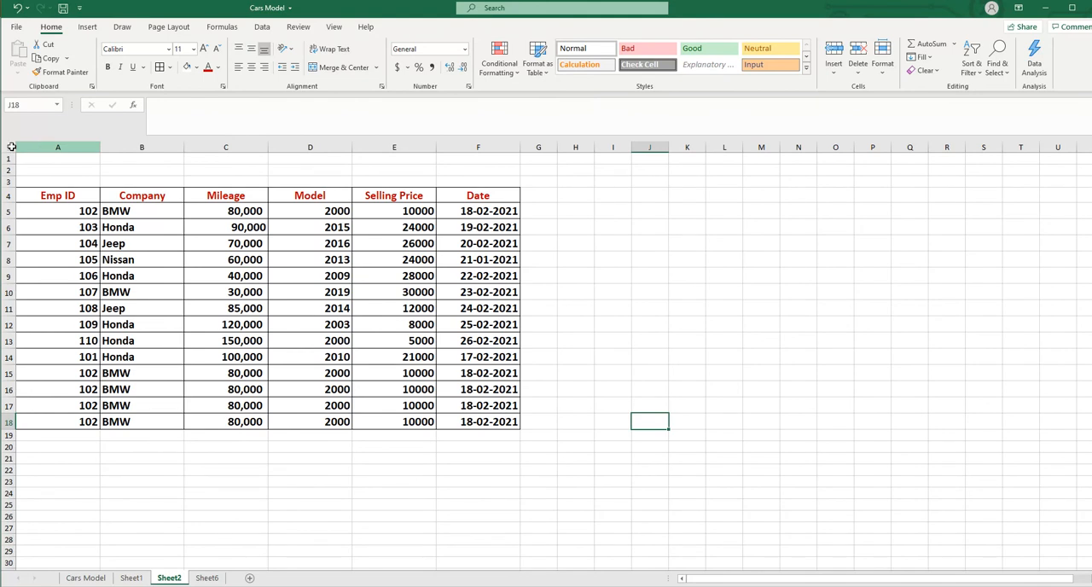
pyautogui.click(10, 147)
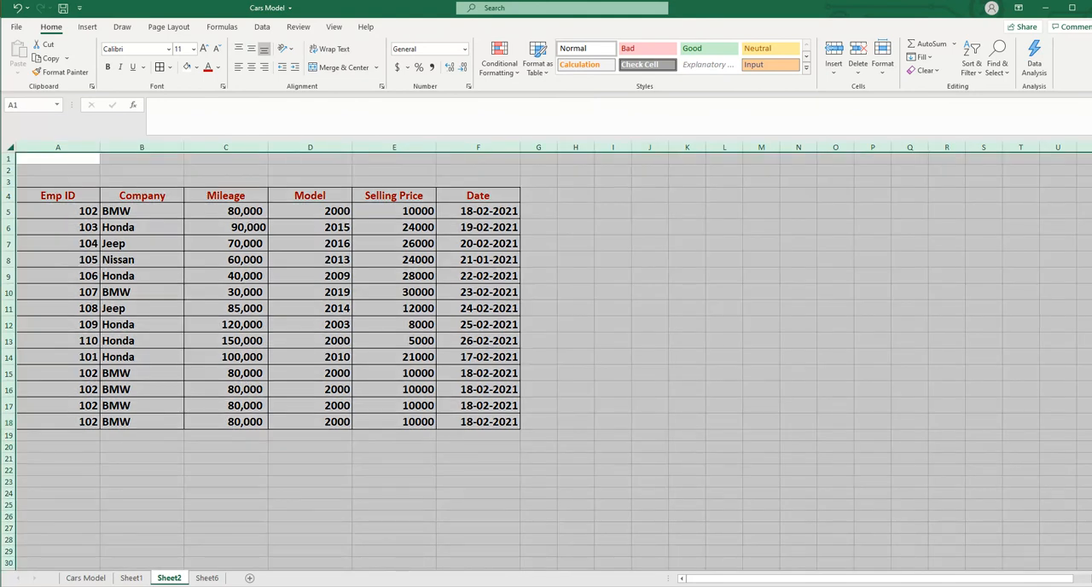
pyautogui.click(855, 357)
# Hide the Emp ID and Company columns (C and D) on Sheet6
pyautogui.click(207, 578)
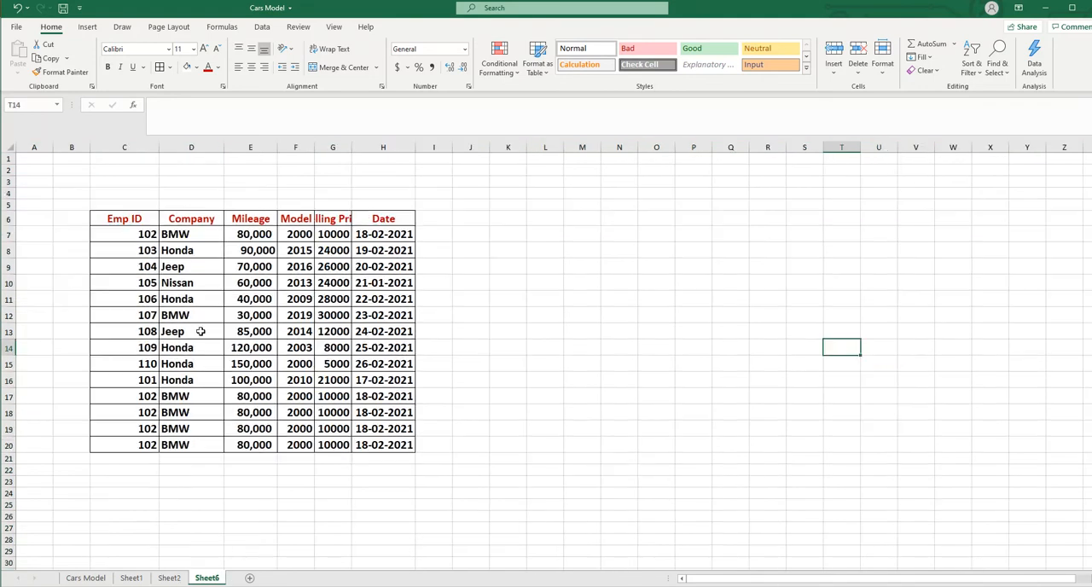
pyautogui.click(125, 146)
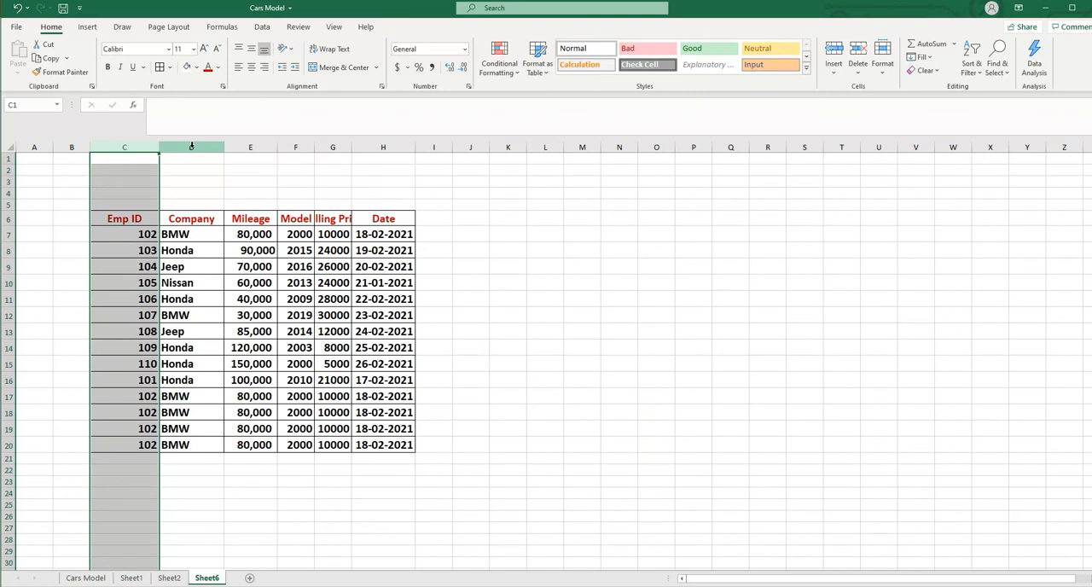
pyautogui.keyDown('ctrl'); pyautogui.click(192, 147); pyautogui.keyUp('ctrl')
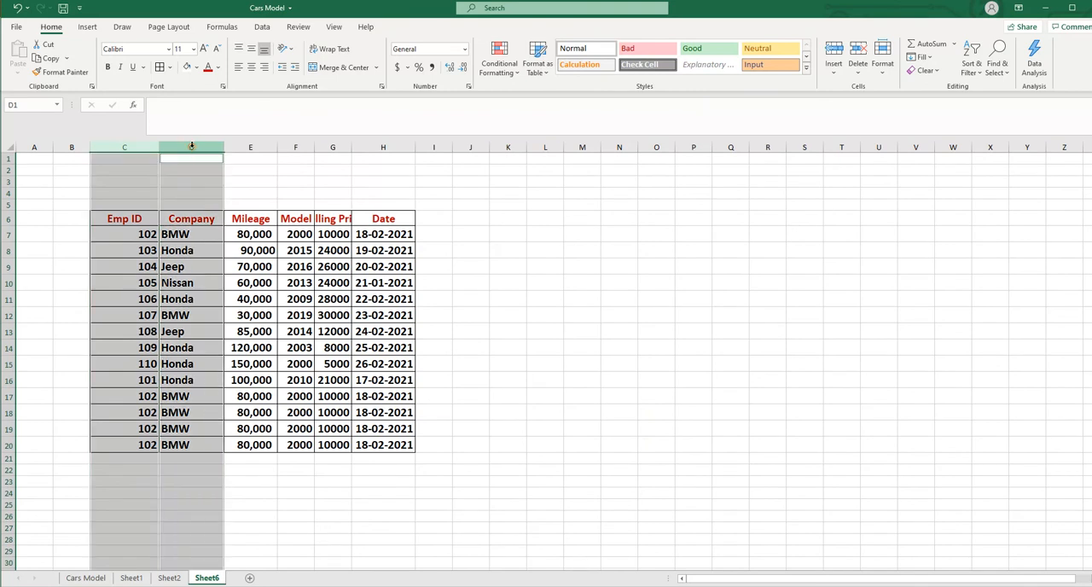
pyautogui.rightClick(191, 147)
pyautogui.click(221, 335)
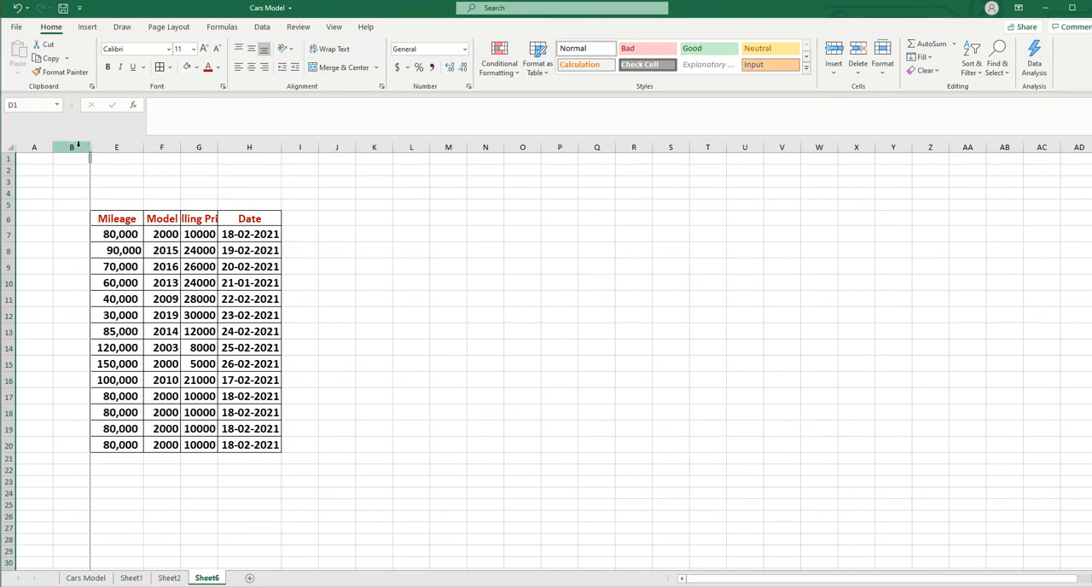
# Unhide columns C and D on Sheet6 by selecting the adjacent columns B and E
pyautogui.moveTo(75, 146); pyautogui.dragTo(118, 147)
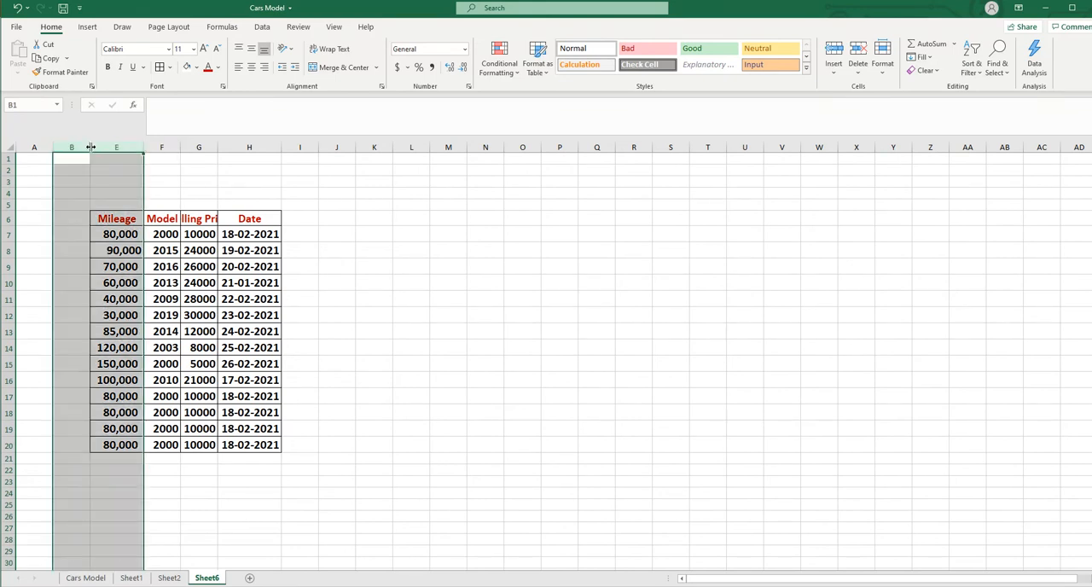
pyautogui.rightClick(91, 147)
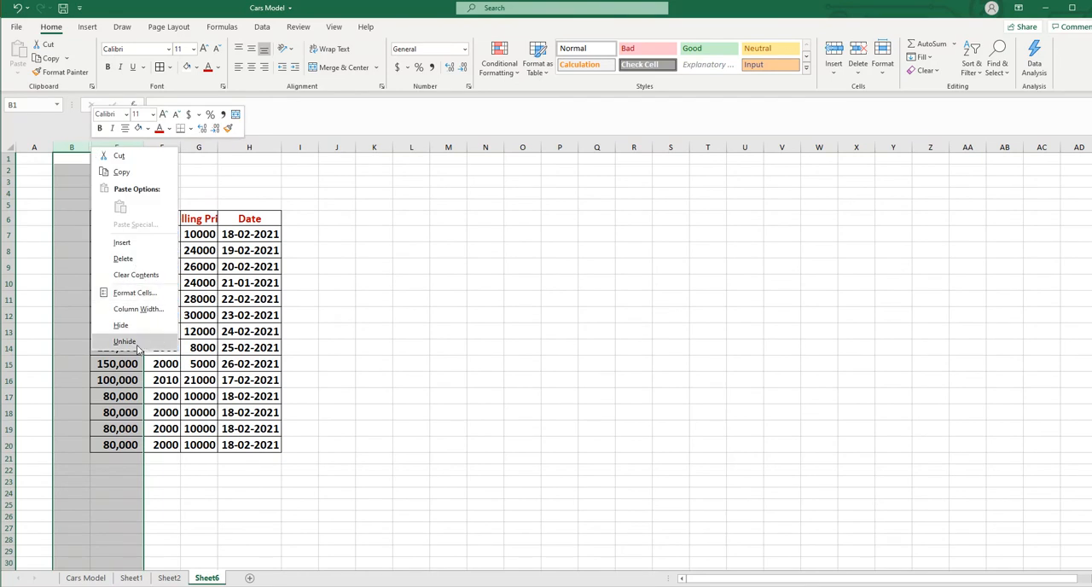
pyautogui.click(124, 341)
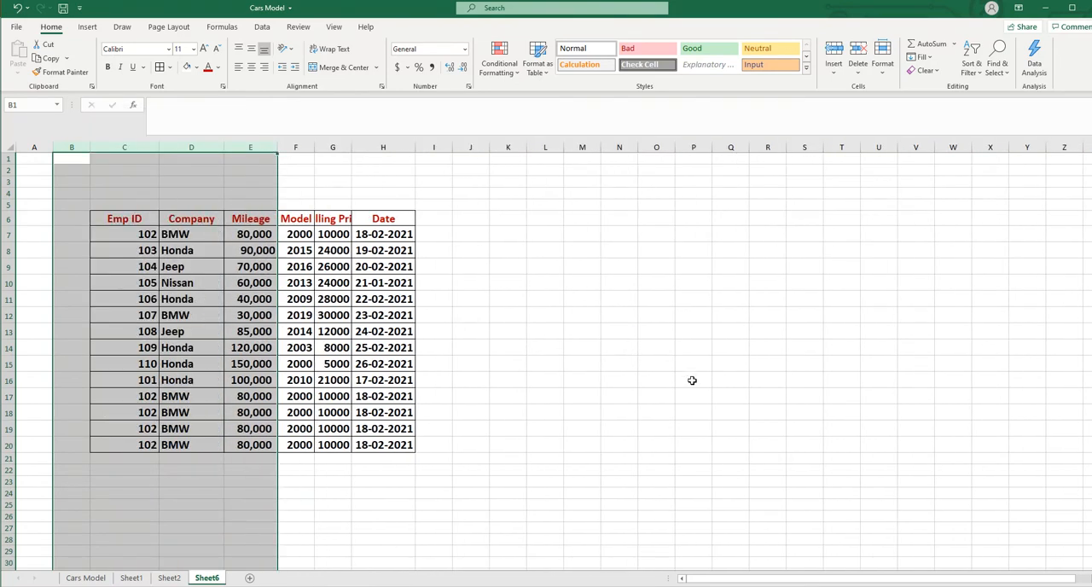
pyautogui.click(693, 380)
# Select all cells on Sheet2, and select the Emp ID and Company columns (C and D) on Sheet6
pyautogui.click(169, 578)
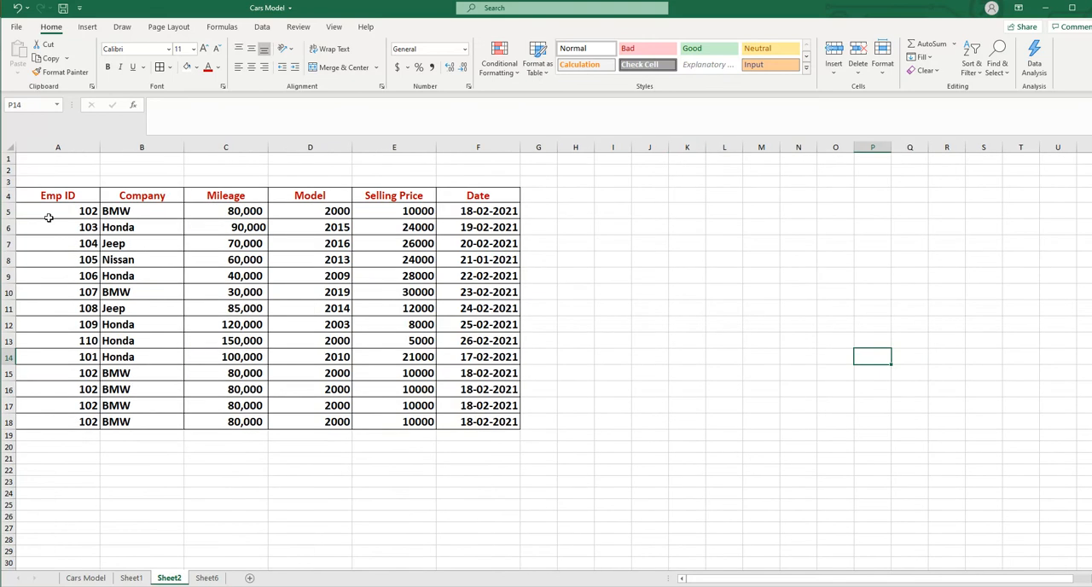
pyautogui.click(12, 147)
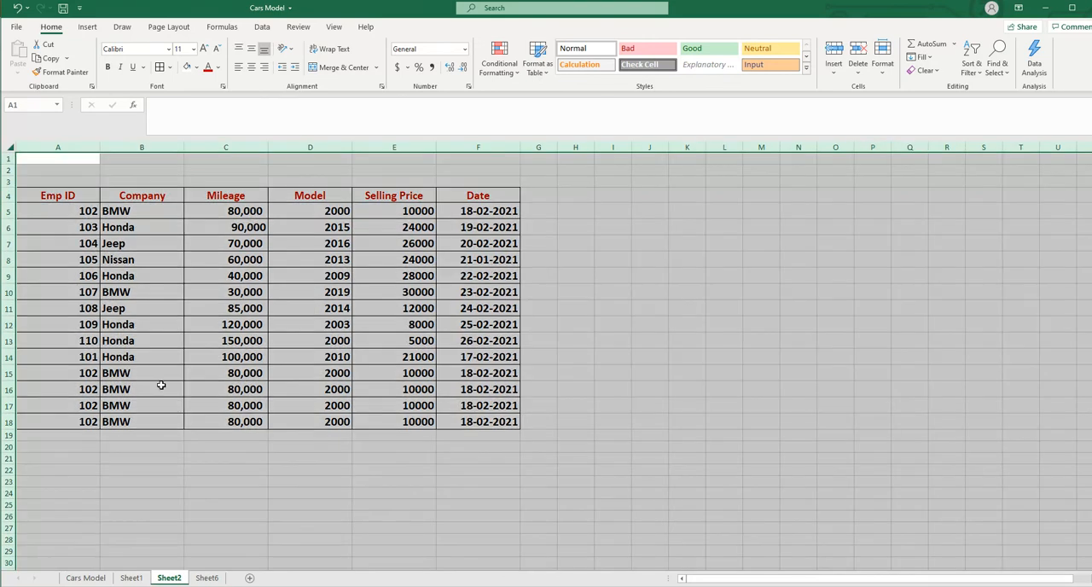
pyautogui.click(207, 578)
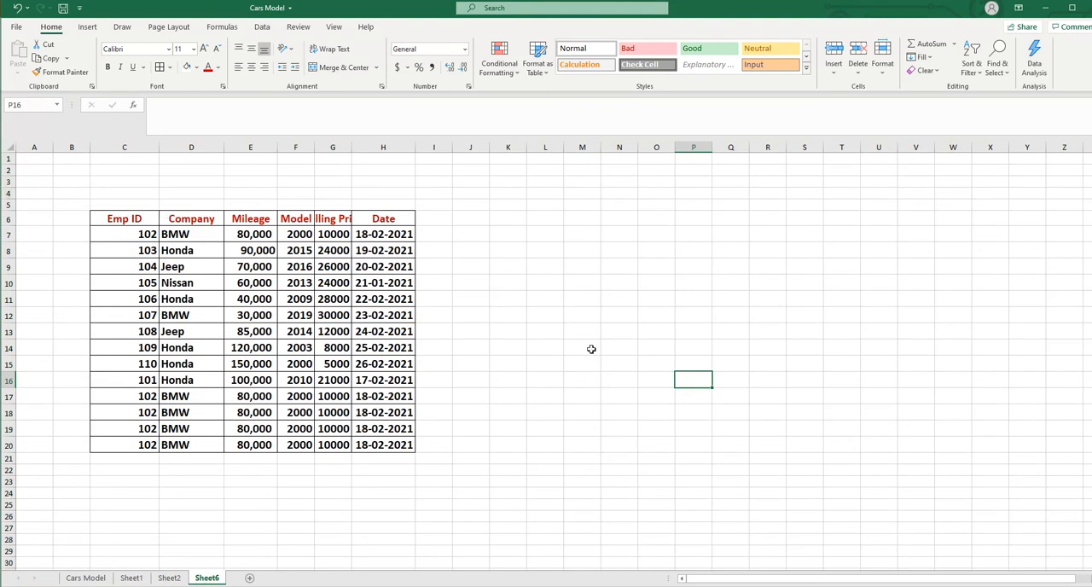
pyautogui.moveTo(126, 146); pyautogui.dragTo(221, 146)
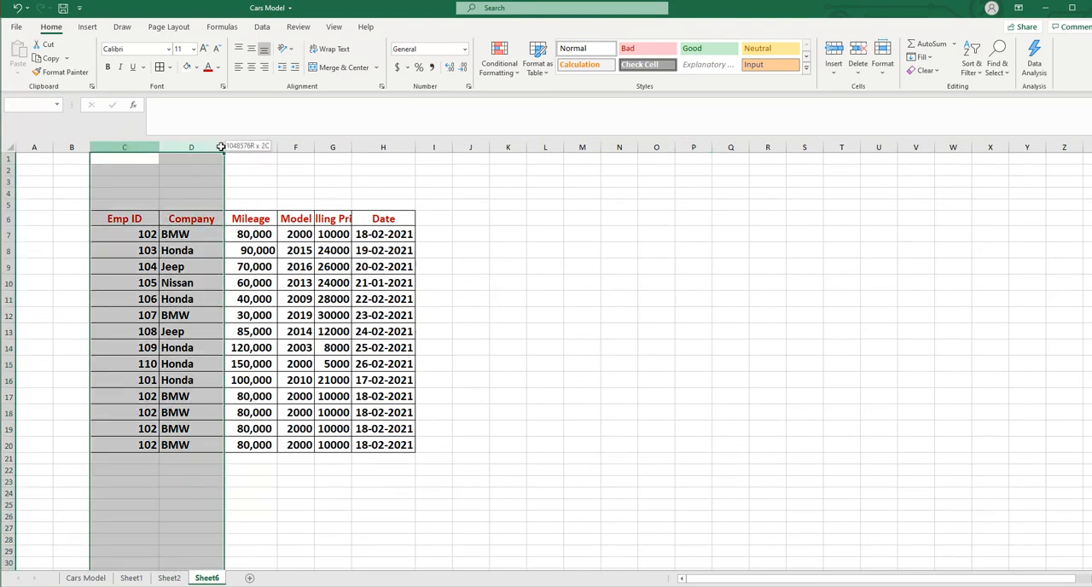